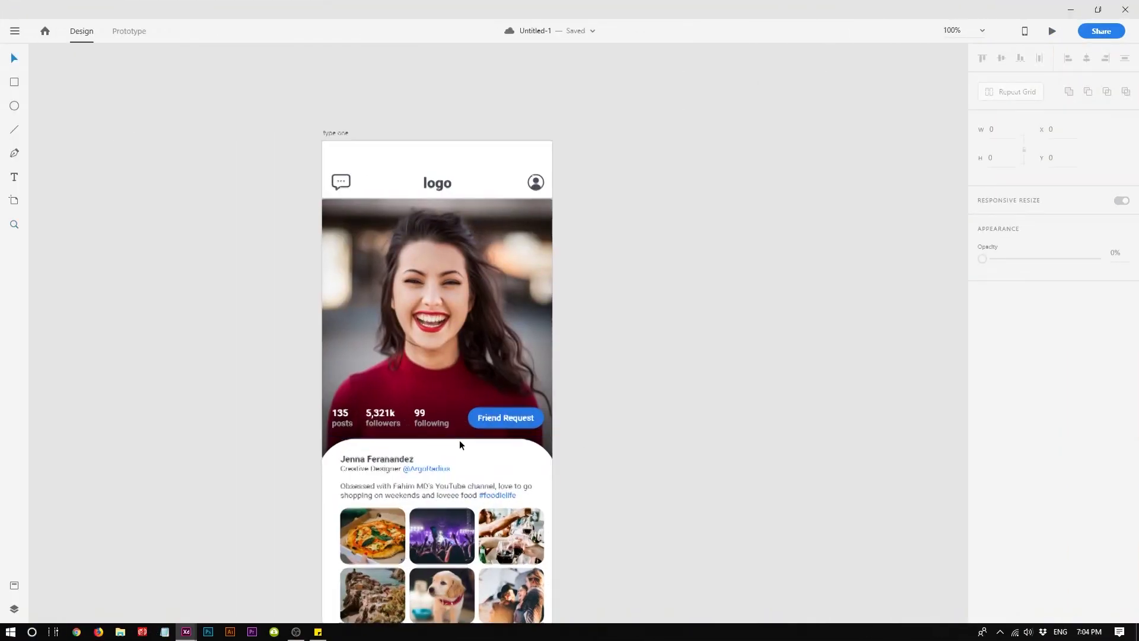
Try moving the blurred dark rectangle behind the profile card up over the portrait photo, and undo the move.
left_click(459, 440)
scroll(462, 454, "down", 3)
left_click(501, 376)
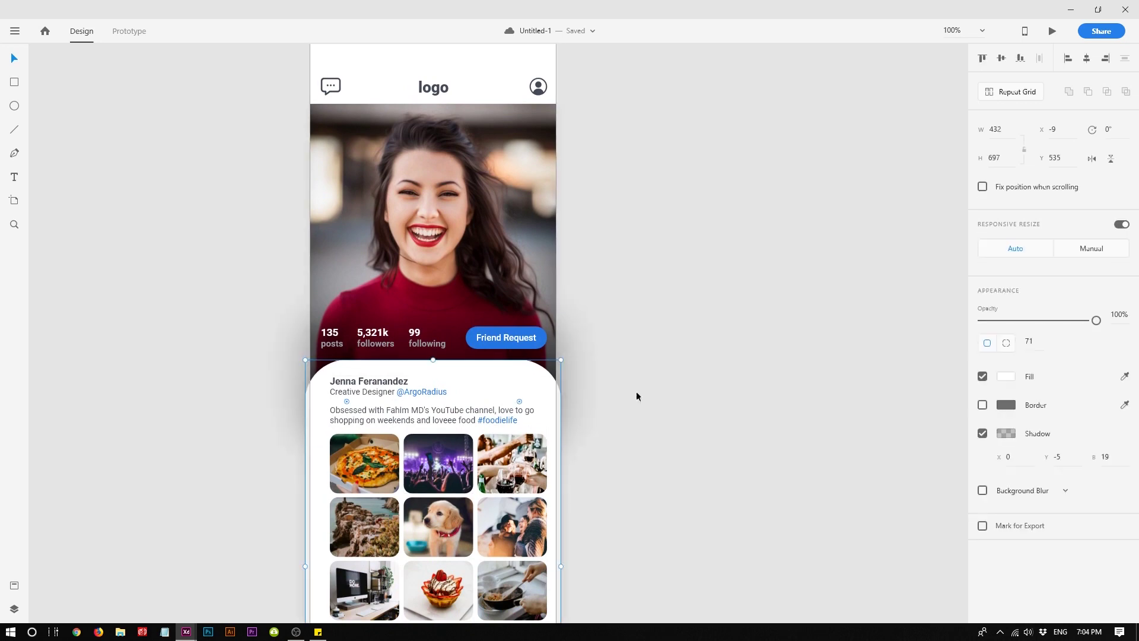
scroll(647, 379, "down", 2)
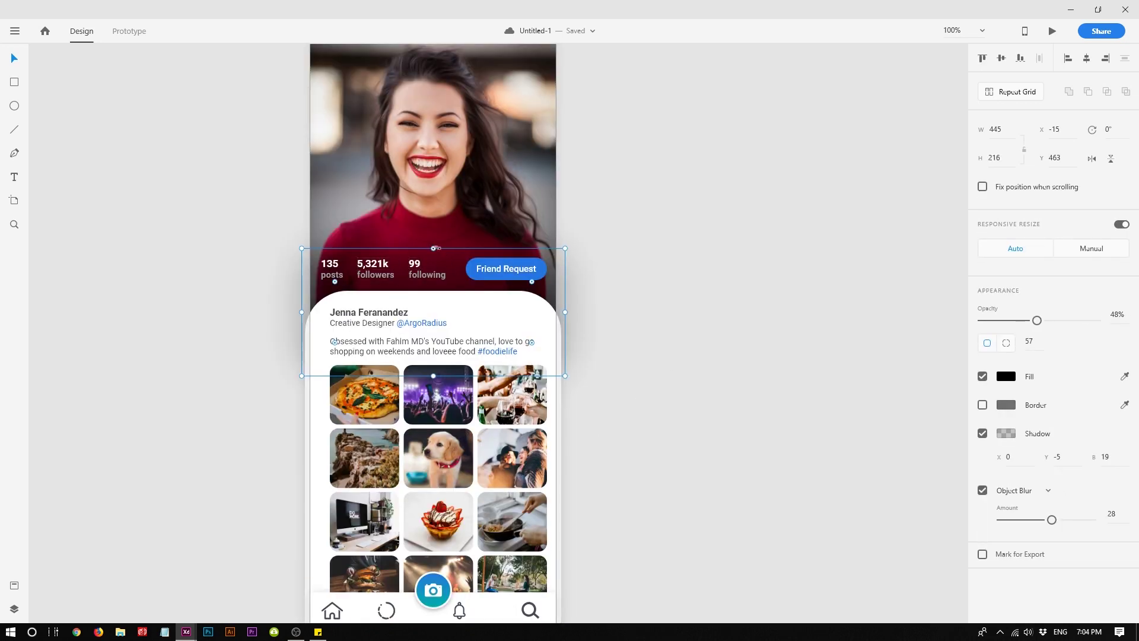
left_click_drag(433, 248, 454, 102)
key("ctrl+z")
Try red #FF0000 and orange #FF9100 as the fill of the blurred rectangle behind the profile card.
left_click(1004, 377)
type("FF0000")
key("Return")
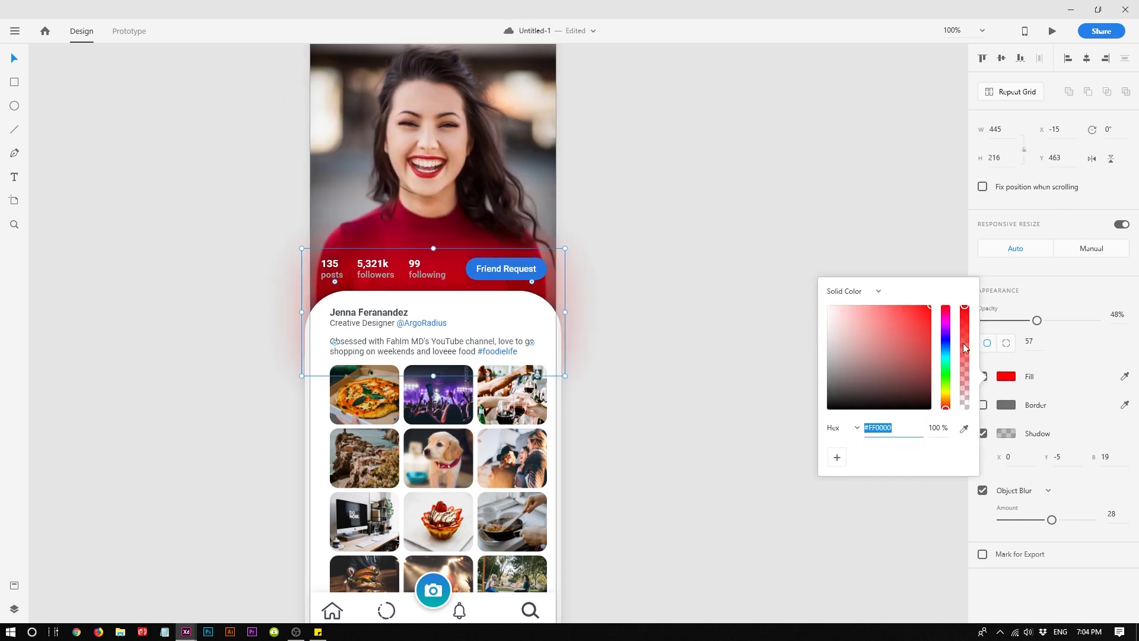
left_click(944, 359)
left_click_drag(888, 356, 1021, 193)
left_click(945, 399)
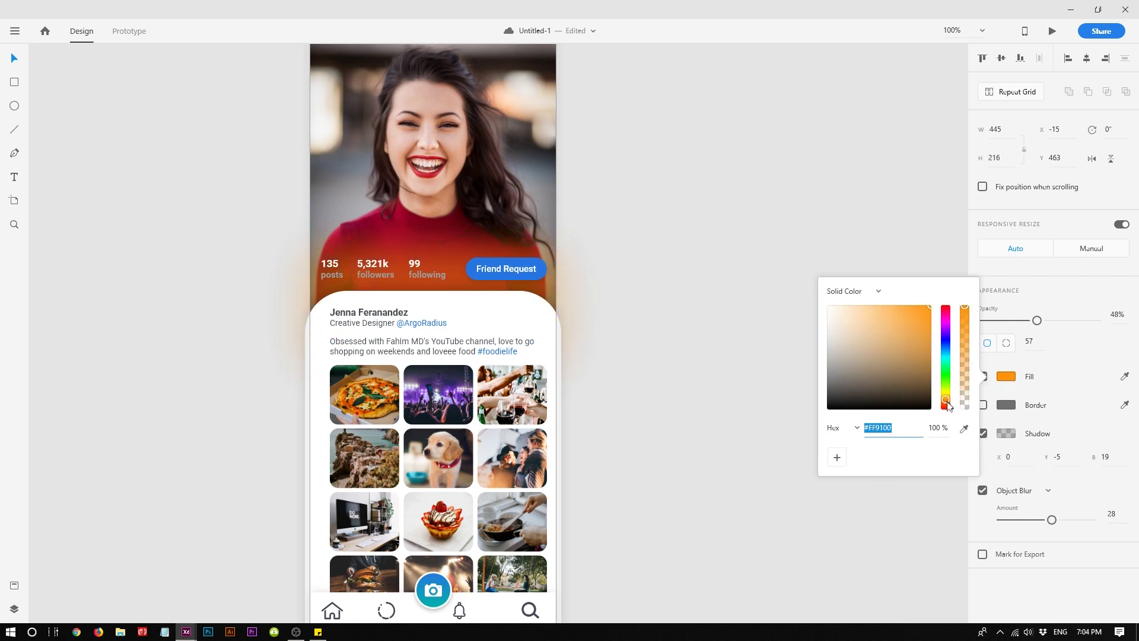
Try the blue fills #1A7895 and #00C2FF on the blurred rectangle, and return its fill to black.
left_click_drag(905, 385, 929, 237)
left_click_drag(946, 333, 949, 354)
left_click(912, 349)
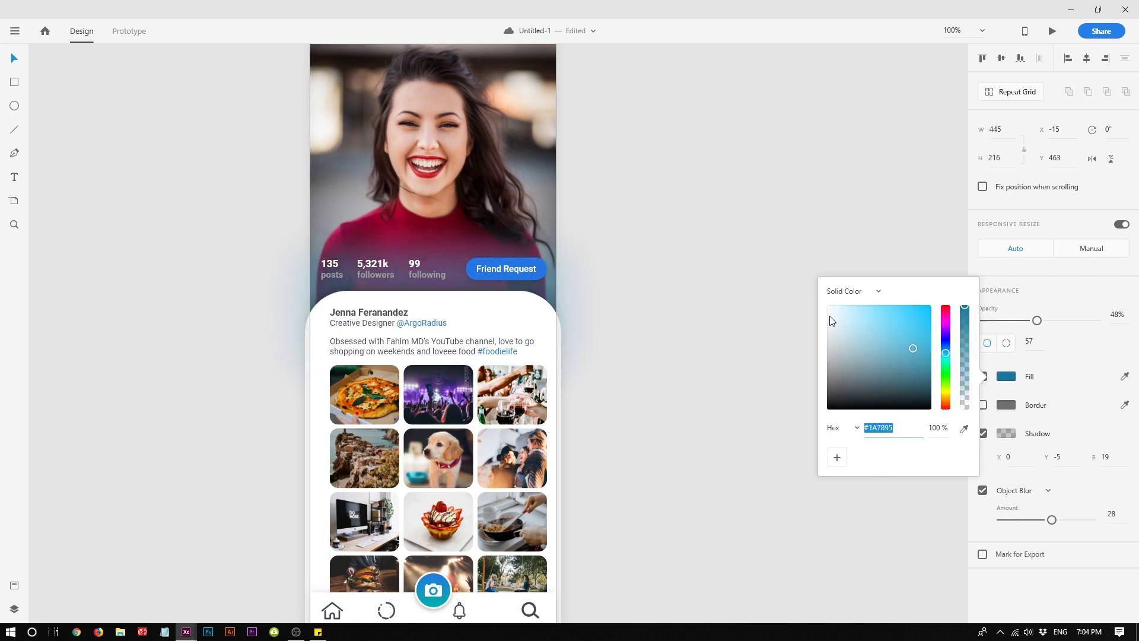
left_click_drag(829, 316, 930, 307)
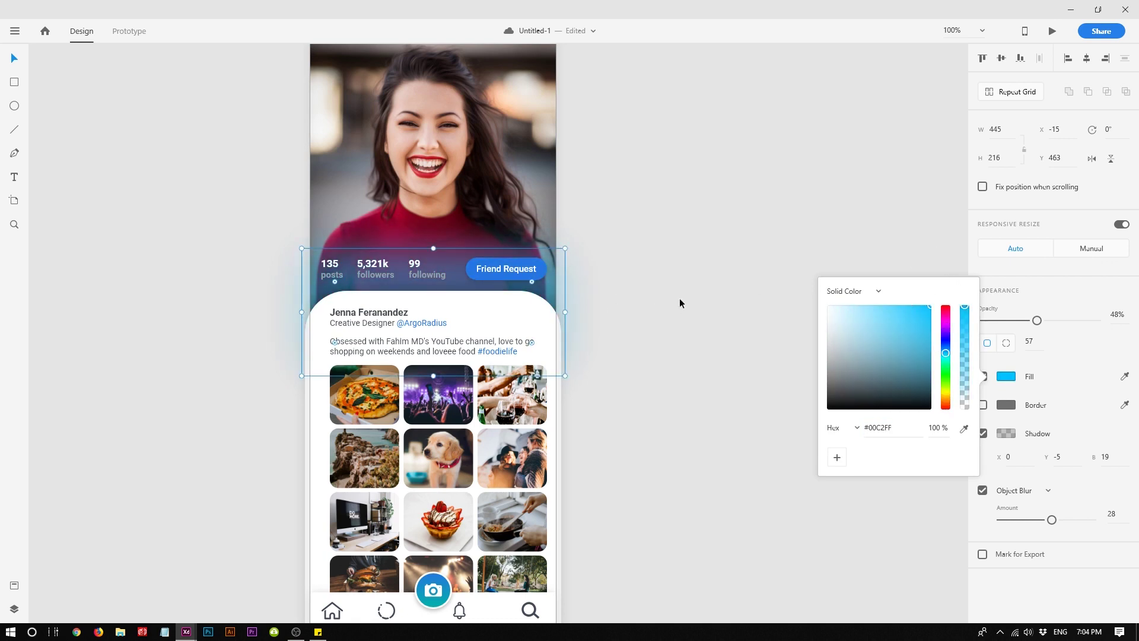
left_click(732, 429)
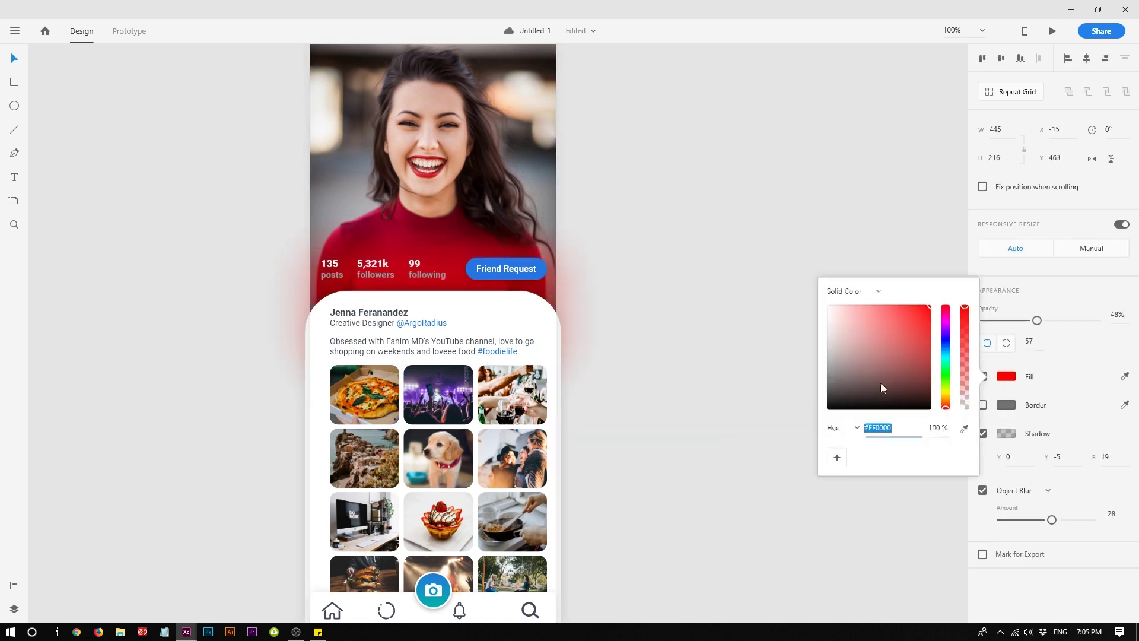
left_click_drag(881, 383, 693, 503)
left_click(763, 419)
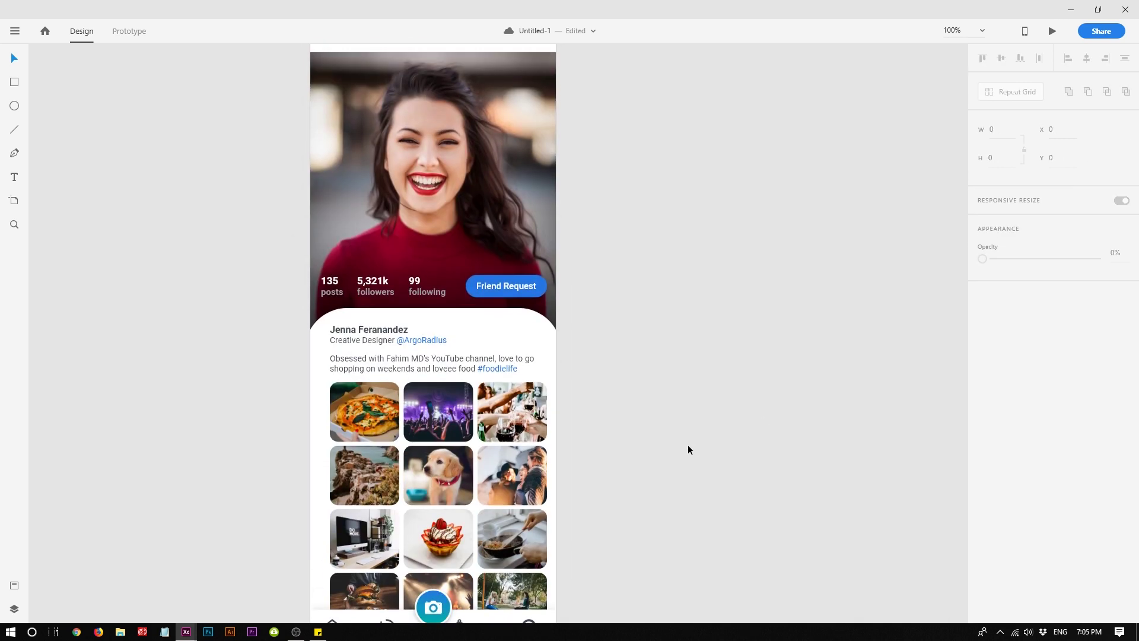
Duplicate the "type one" artboard.
left_click(473, 324)
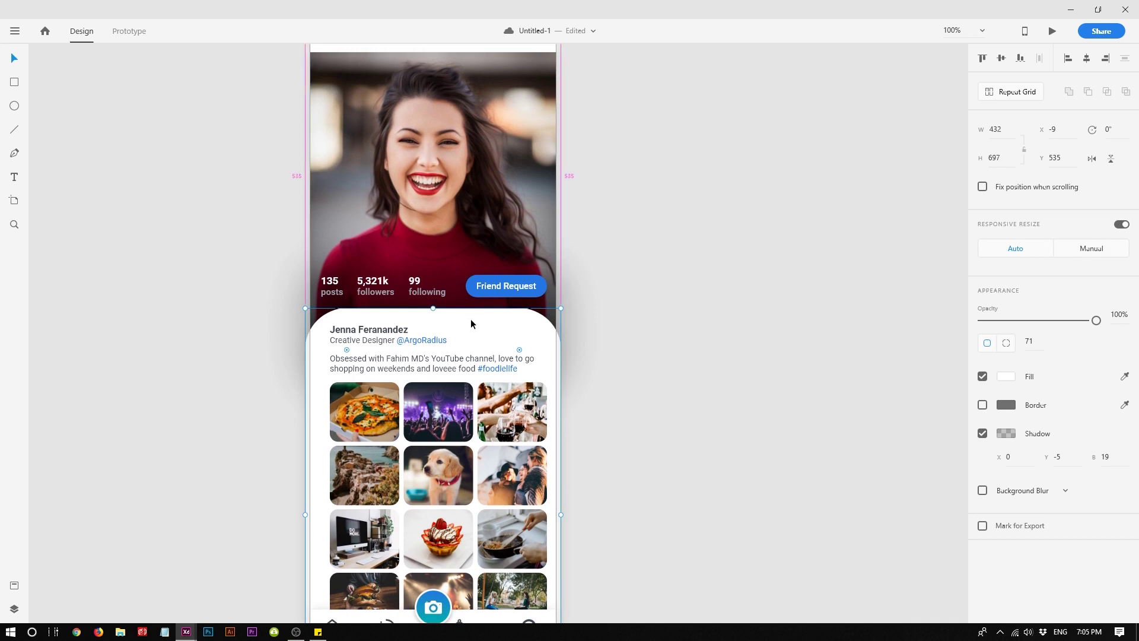
scroll(333, 107, "up", 2)
scroll(329, 83, "up", 2)
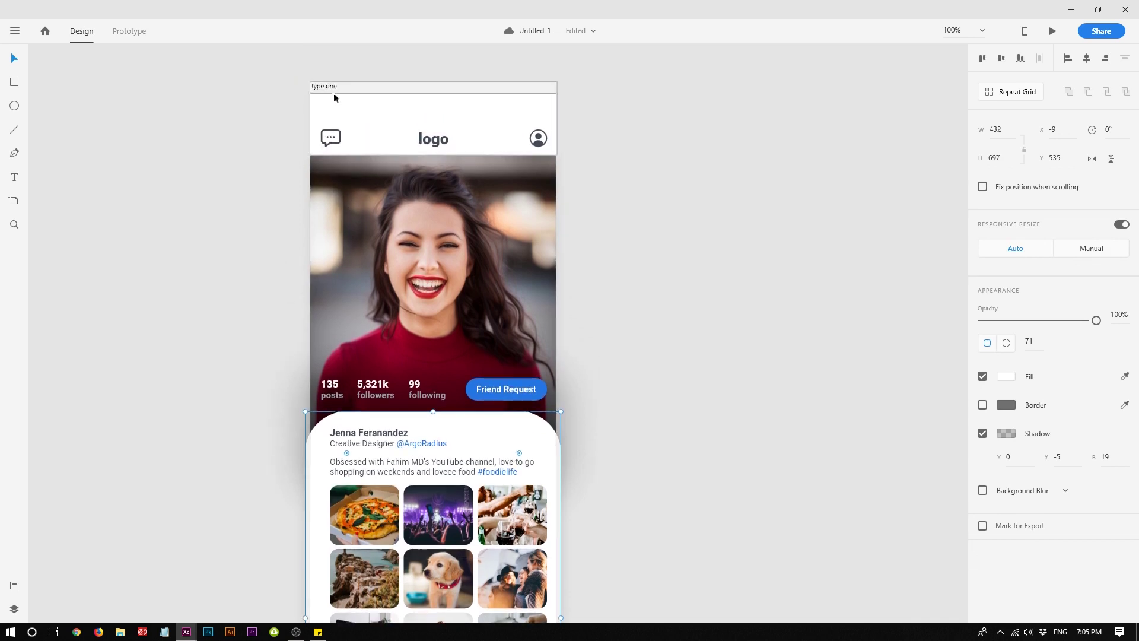
left_click(328, 85)
key("ctrl+d")
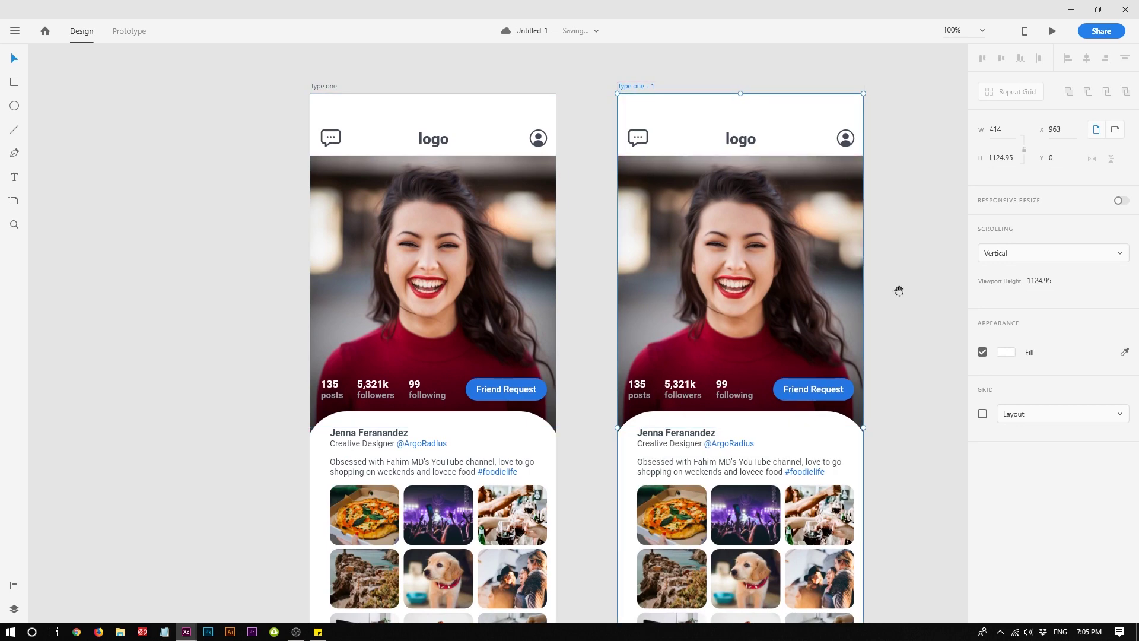
Delete the large portrait photo and the group with the bio text and photo grid from the duplicated artboard.
left_click_drag(898, 287, 735, 209)
left_click(528, 169)
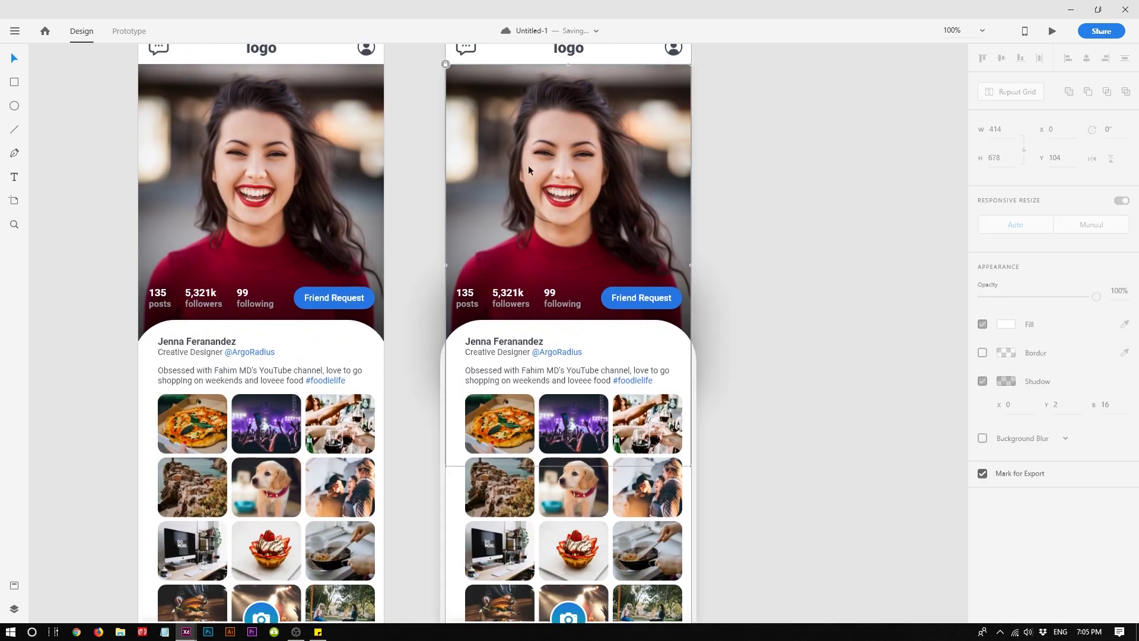
key("Delete")
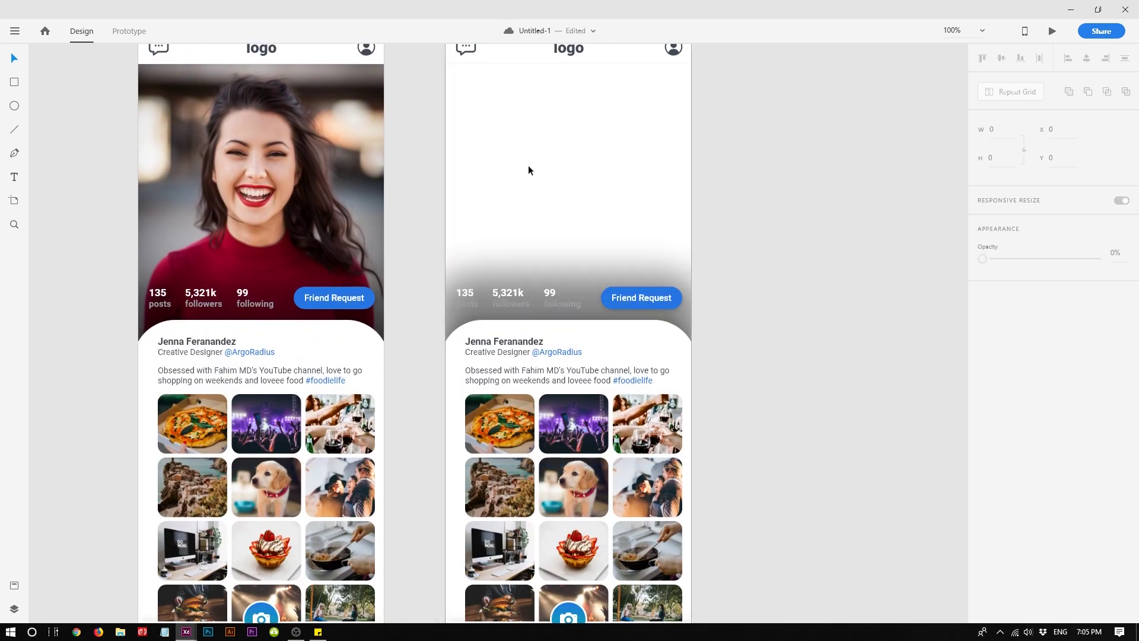
scroll(528, 170, "down", 1)
left_click(565, 370)
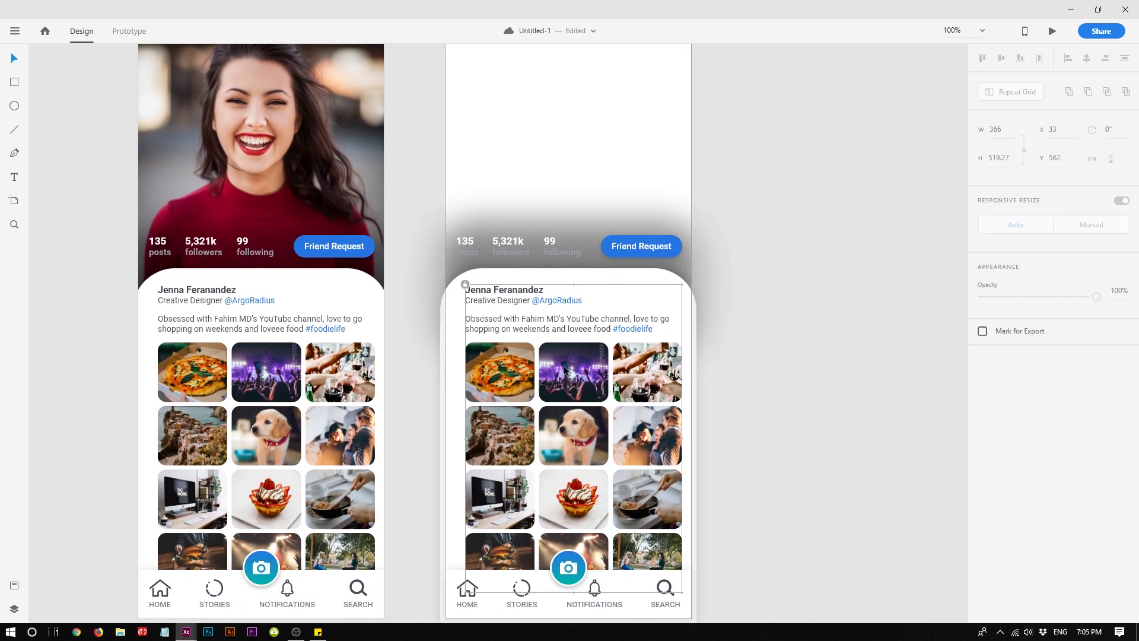
key("Delete")
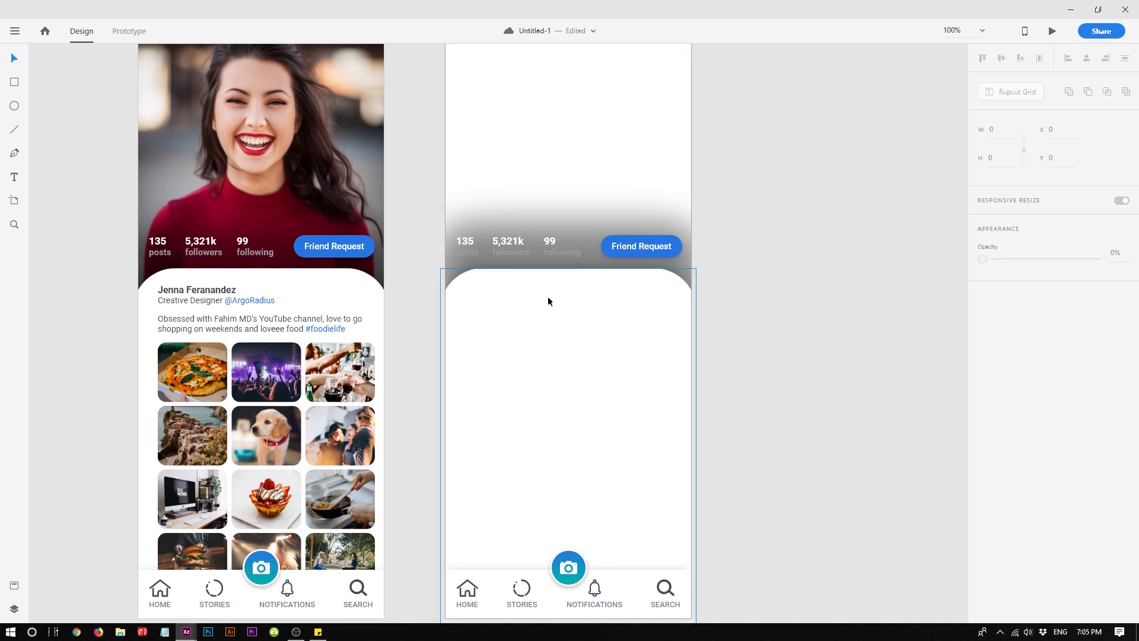
Delete the navigation bar, the profile statistics and the Friend Request button from the duplicated artboard.
left_click(578, 582)
key("Delete")
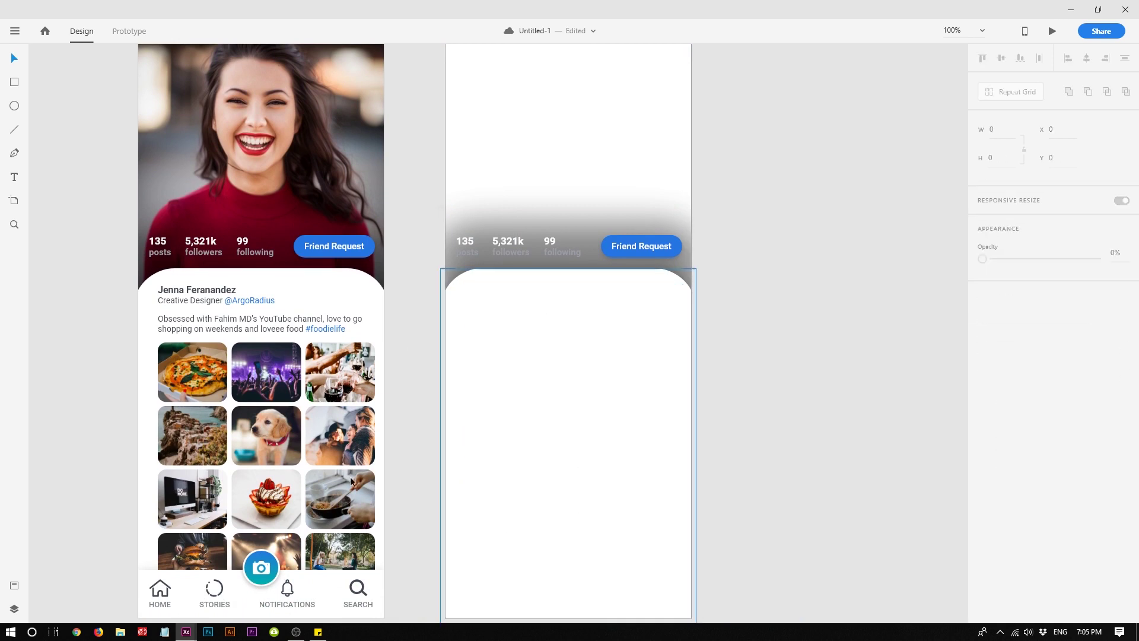
double_click(505, 251)
left_click(646, 252, "shift")
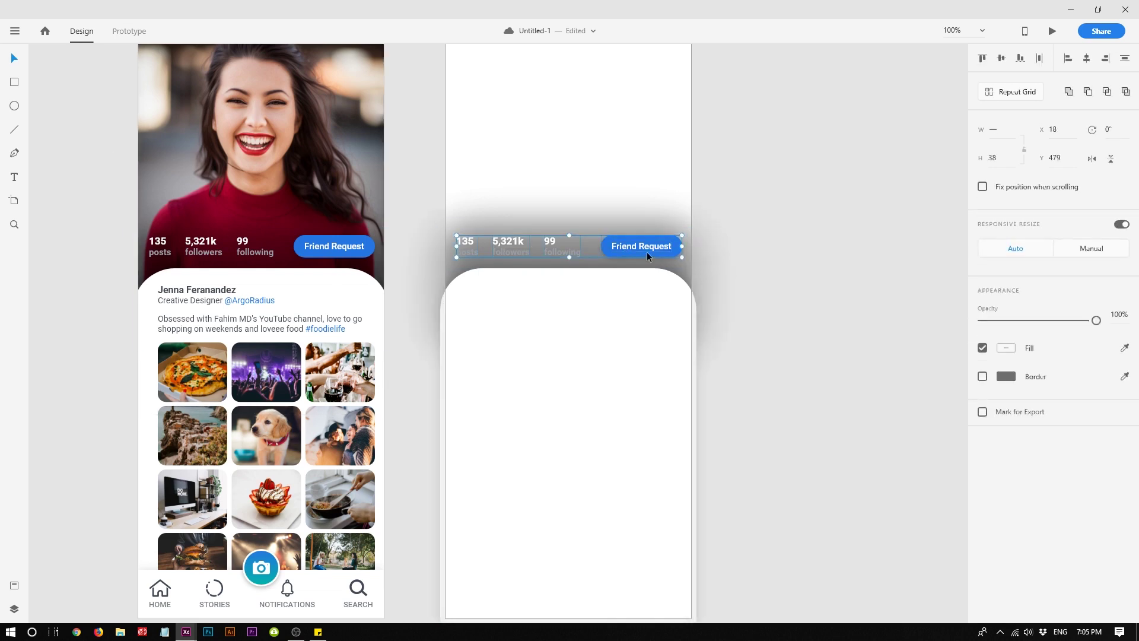
key("Delete")
Delete the blurred black rectangle behind the rounded card in the duplicated artboard.
left_click(597, 275)
scroll(577, 292, "up", 1)
left_click(576, 292)
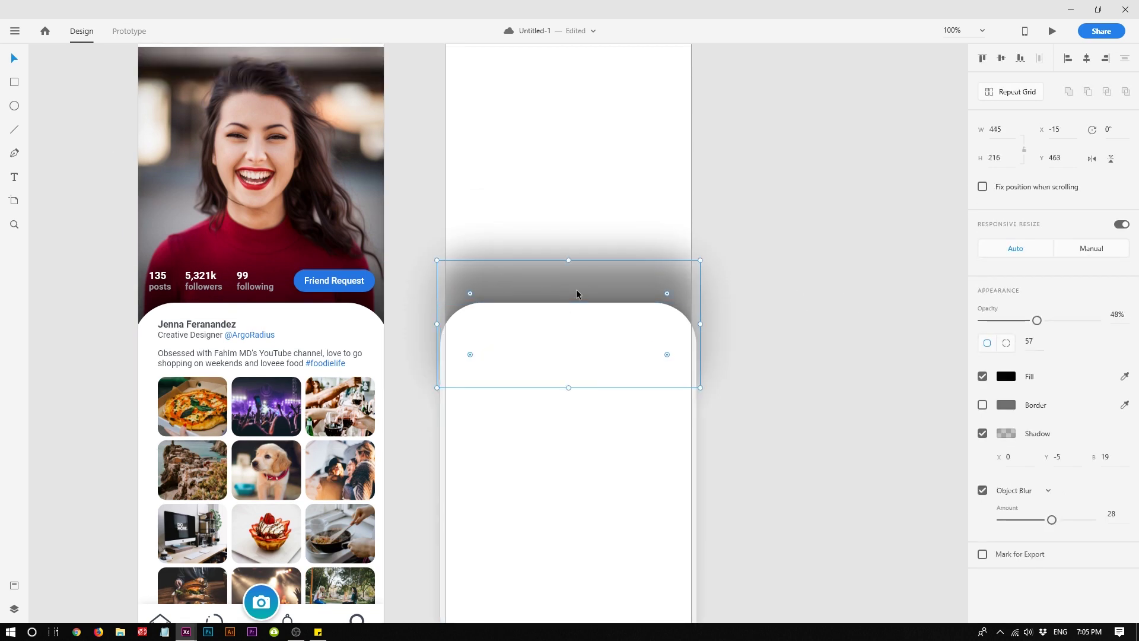
key("Delete")
Turn off the shadow of the rounded card in the duplicated artboard and fill the card with black.
left_click(570, 387)
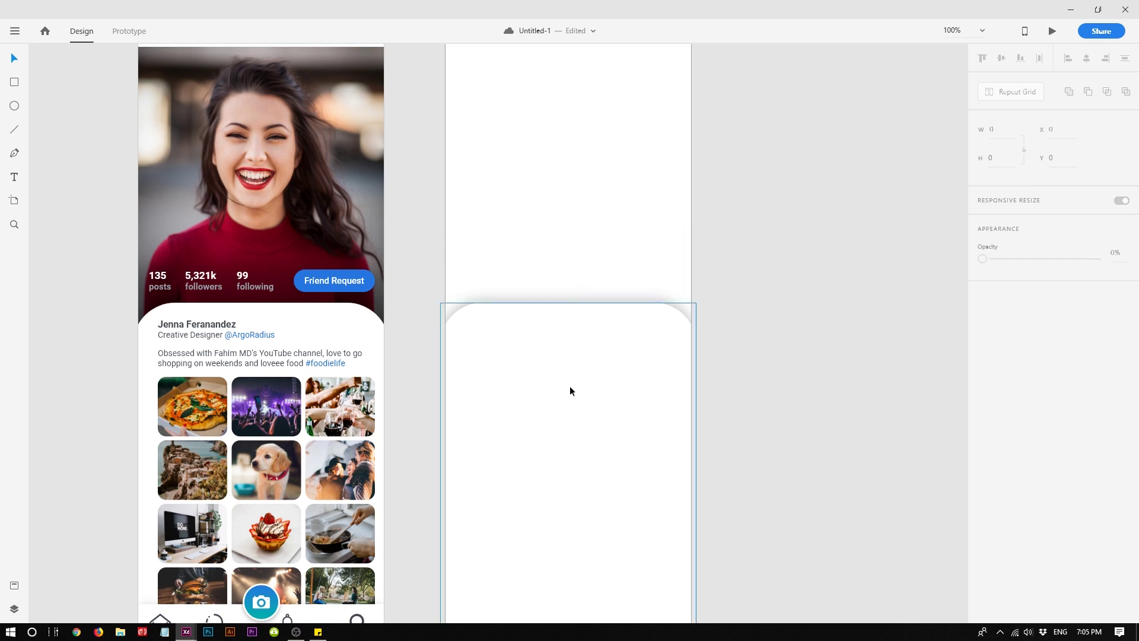
left_click(983, 433)
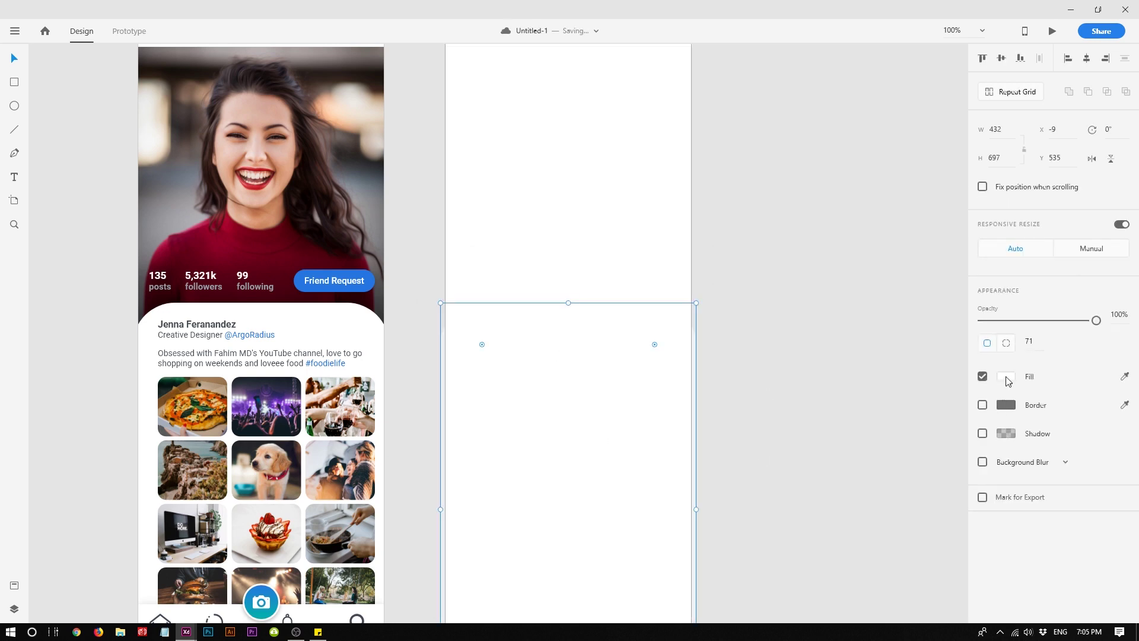
left_click(1007, 377)
left_click_drag(918, 376, 666, 521)
left_click(751, 390)
left_click(563, 368)
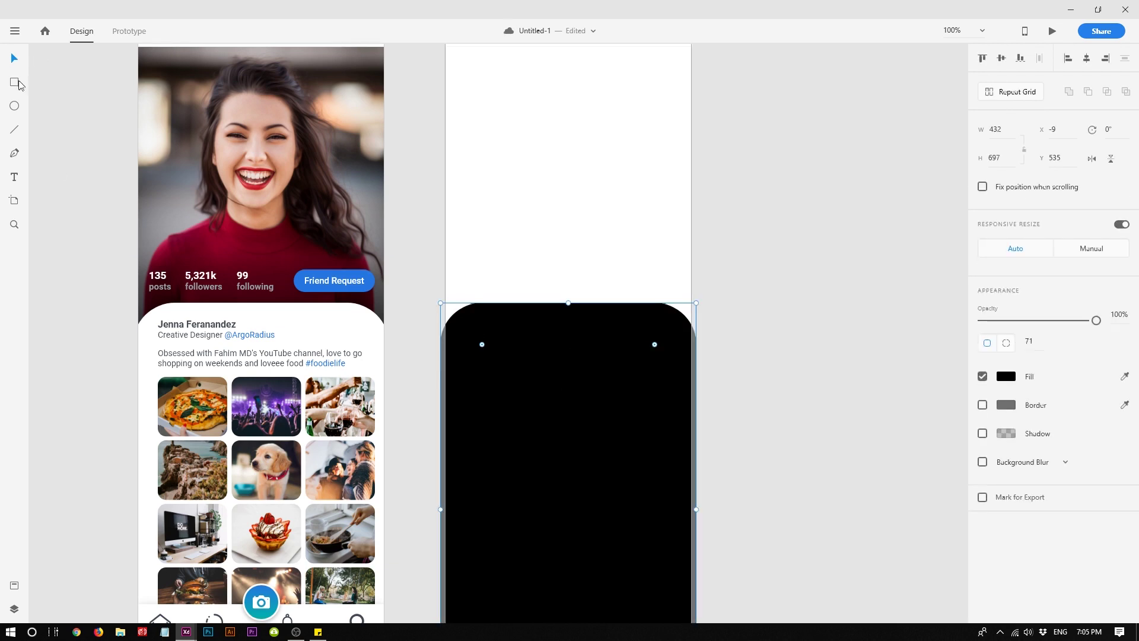
Draw a rectangle about 344 by 300 in the blank area above the black card and remove its border.
left_click(15, 107)
left_click(14, 82)
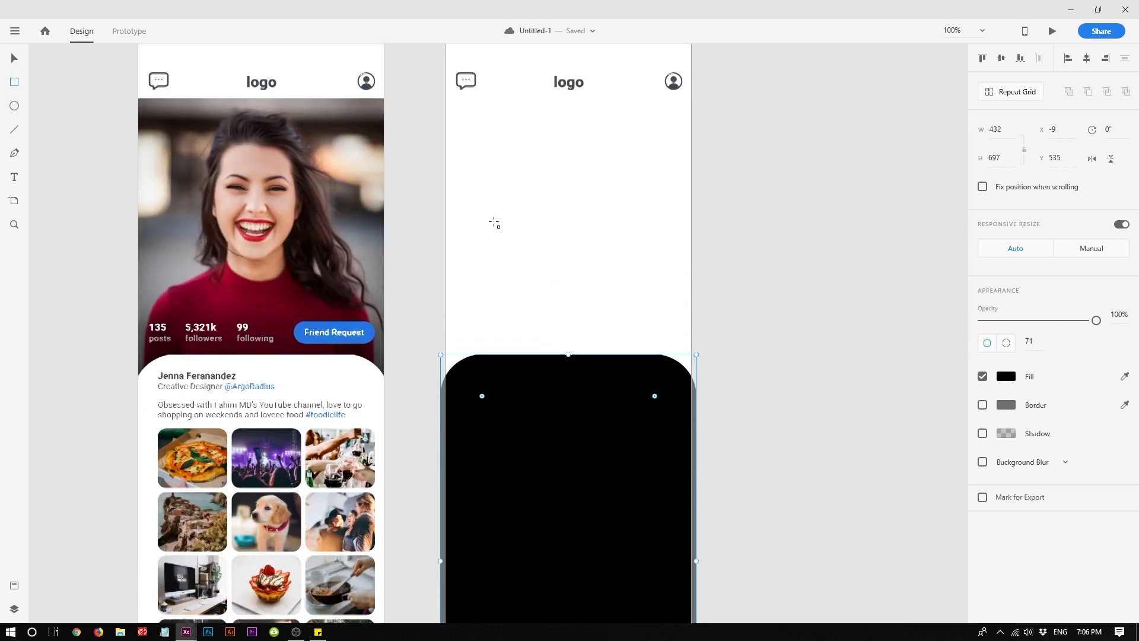
left_click_drag(469, 155, 670, 328)
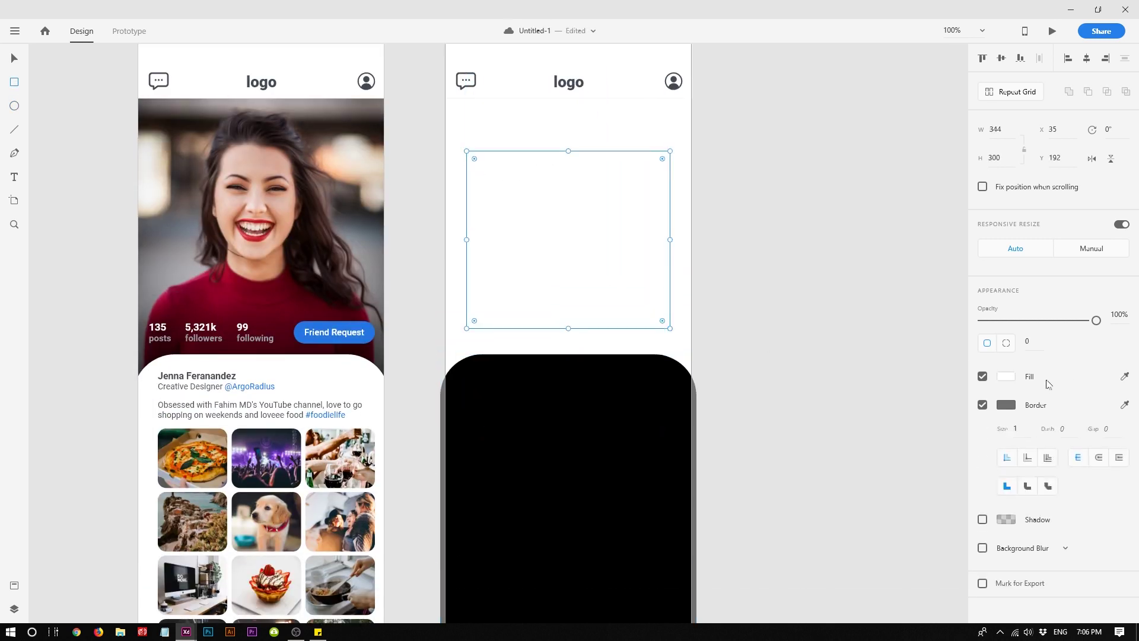
left_click(1007, 409)
left_click_drag(867, 404, 747, 287)
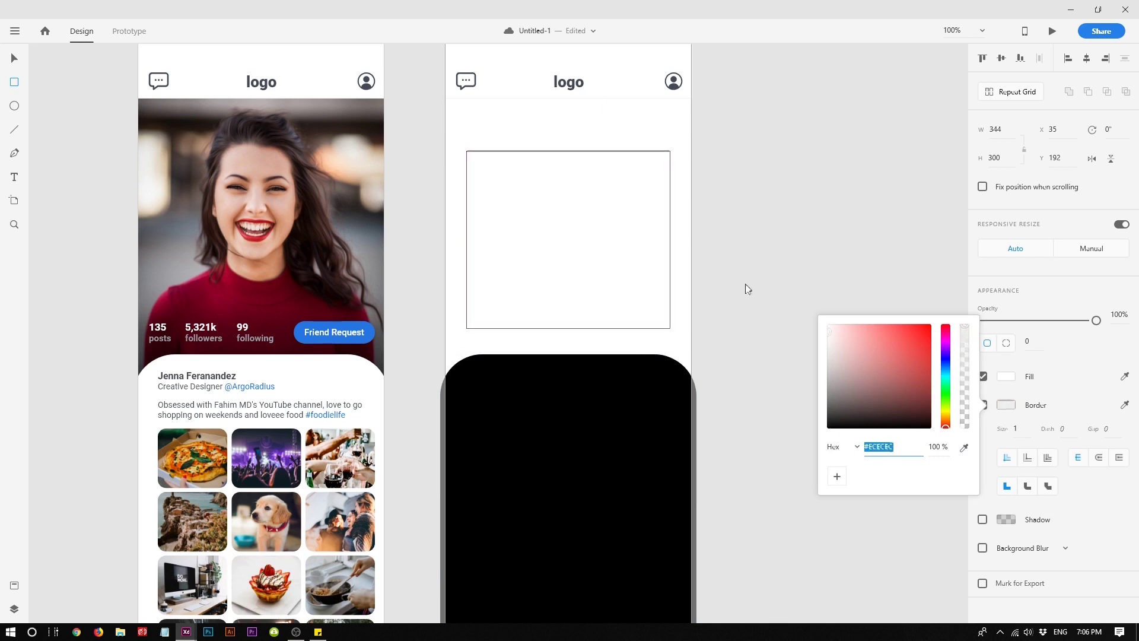
left_click(1079, 413)
left_click(983, 405)
Fill the new rectangle with black #000000 and round its corners to a radius of 25.
left_click(1007, 377)
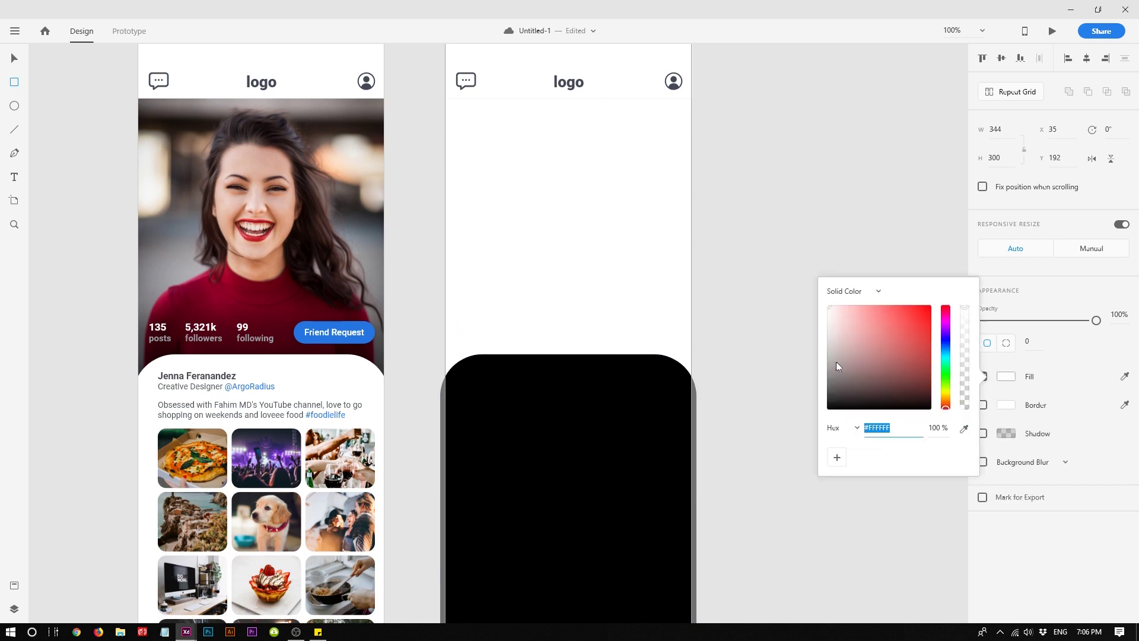
left_click_drag(839, 364, 825, 411)
left_click(22, 50)
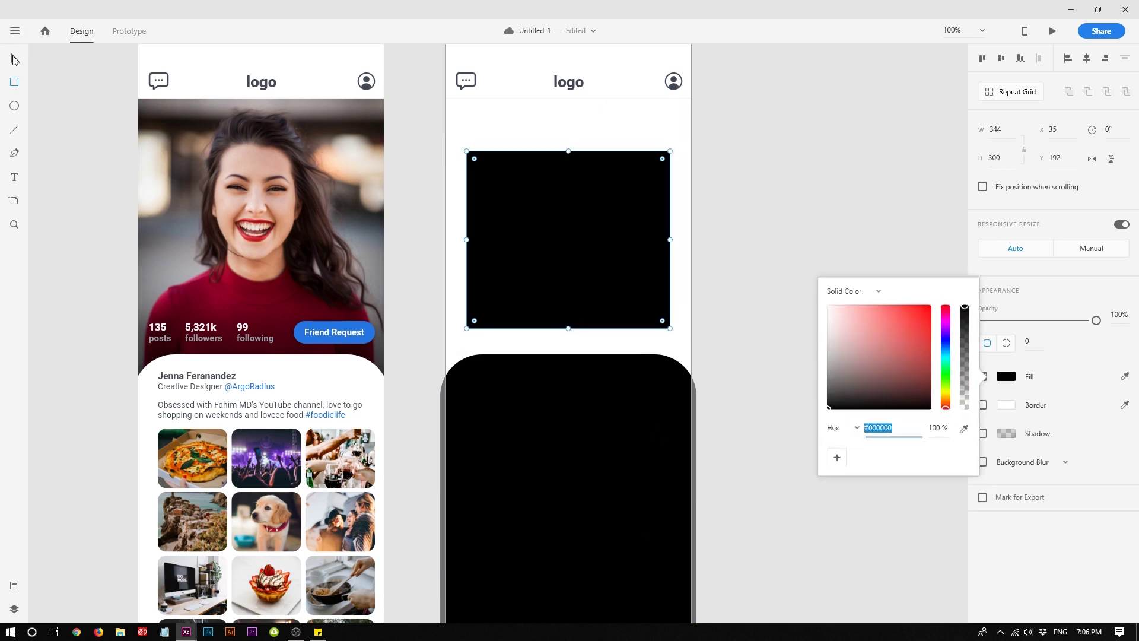
mouse_move(474, 159)
left_mouse_down()
mouse_move(501, 196)
mouse_move(471, 158)
mouse_move(481, 165)
left_mouse_up()
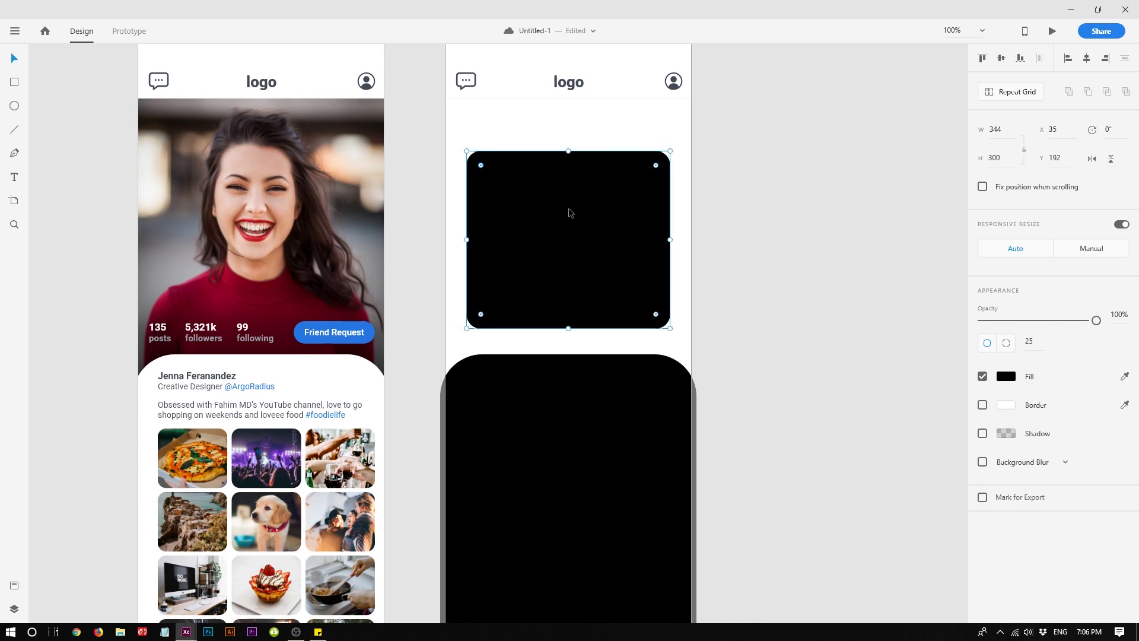
Delete the small rounded black rectangle above the large black card.
scroll(569, 238, "down", 3)
scroll(584, 368, "up", 3)
left_click(552, 237)
key("Delete")
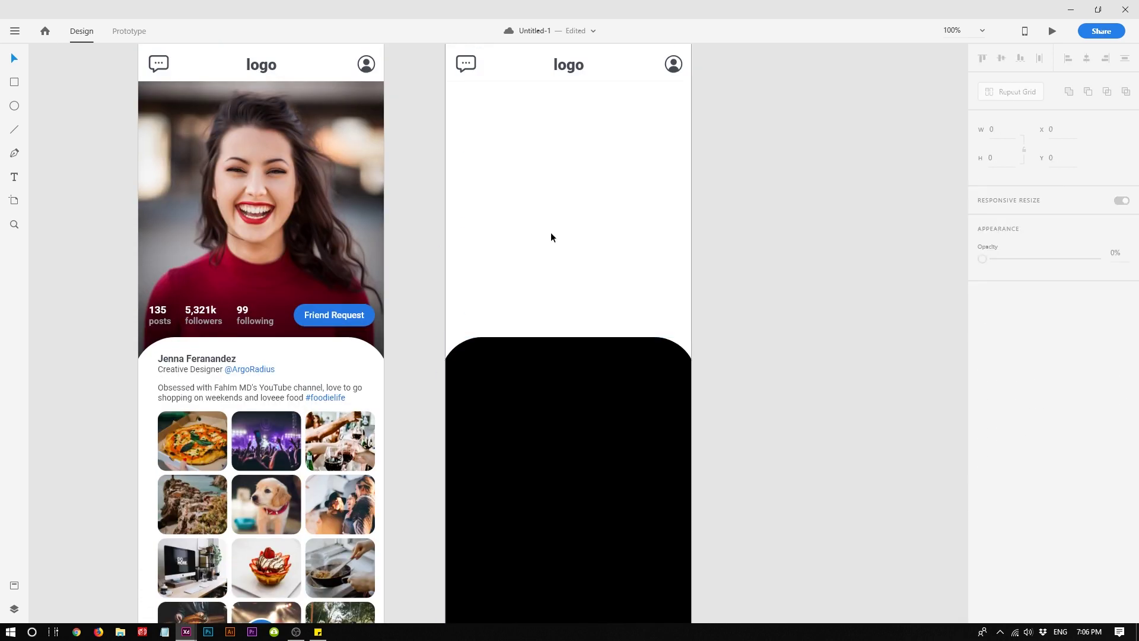
Compare the large black card with the original white profile card, and copy the black card.
scroll(551, 233, "down", 3)
left_click(571, 425)
scroll(558, 417, "up", 2)
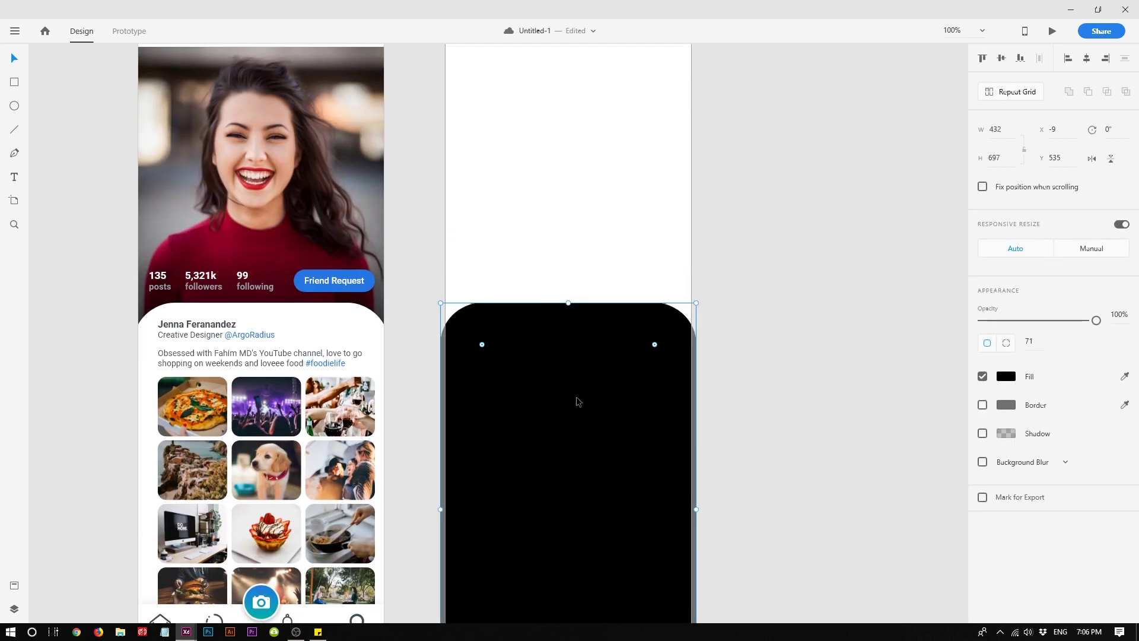
scroll(578, 402, "down", 2)
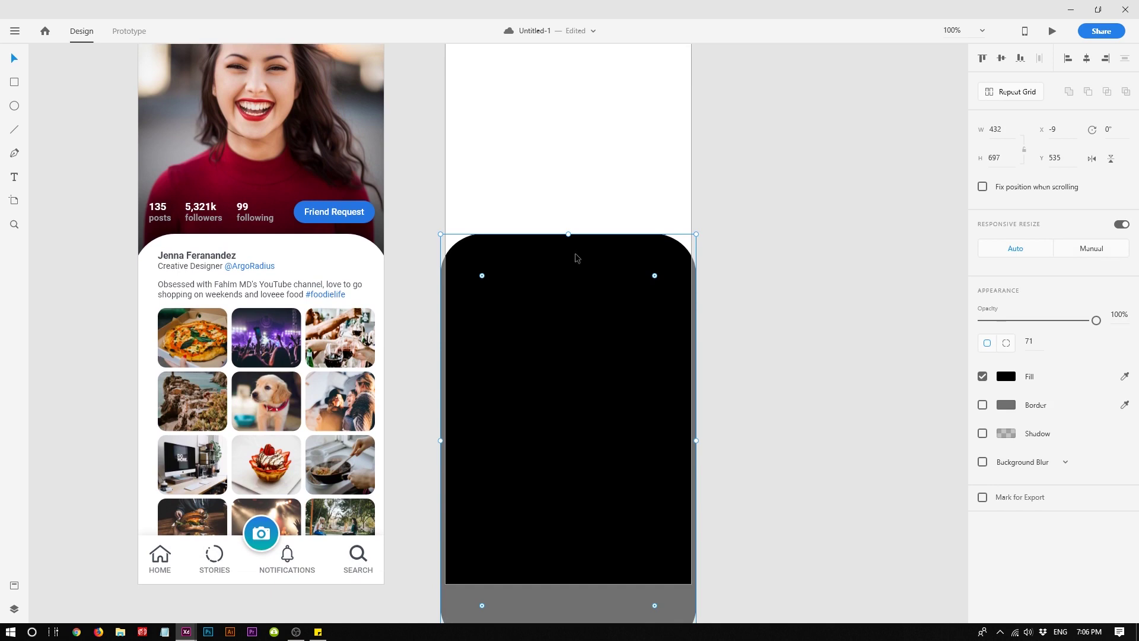
left_click(347, 265)
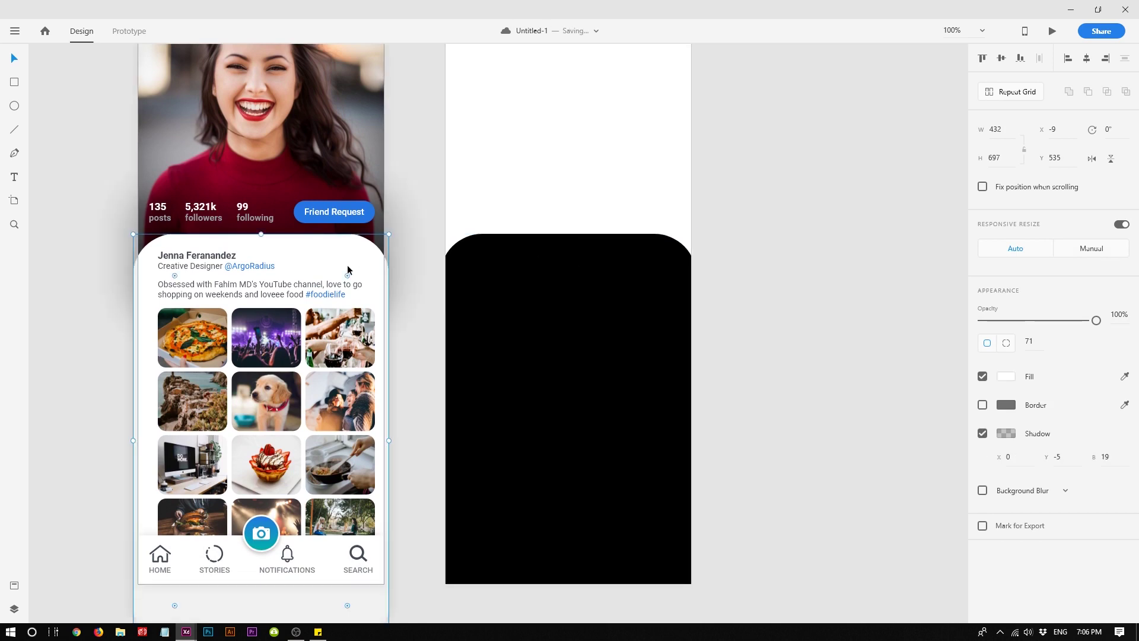
left_click(578, 296)
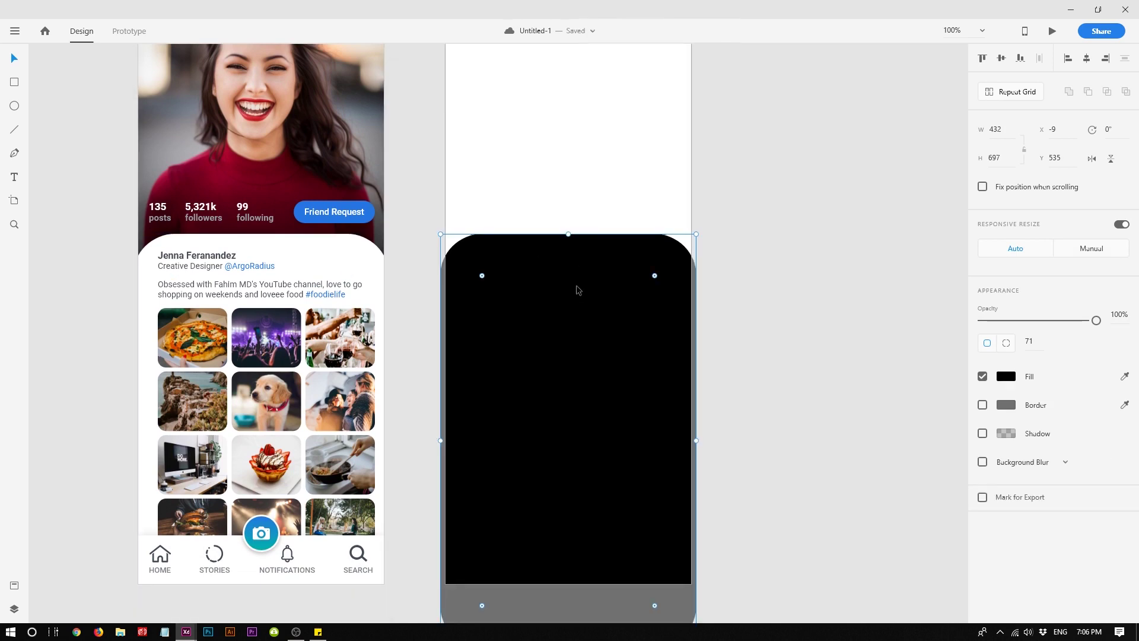
right_click(579, 291)
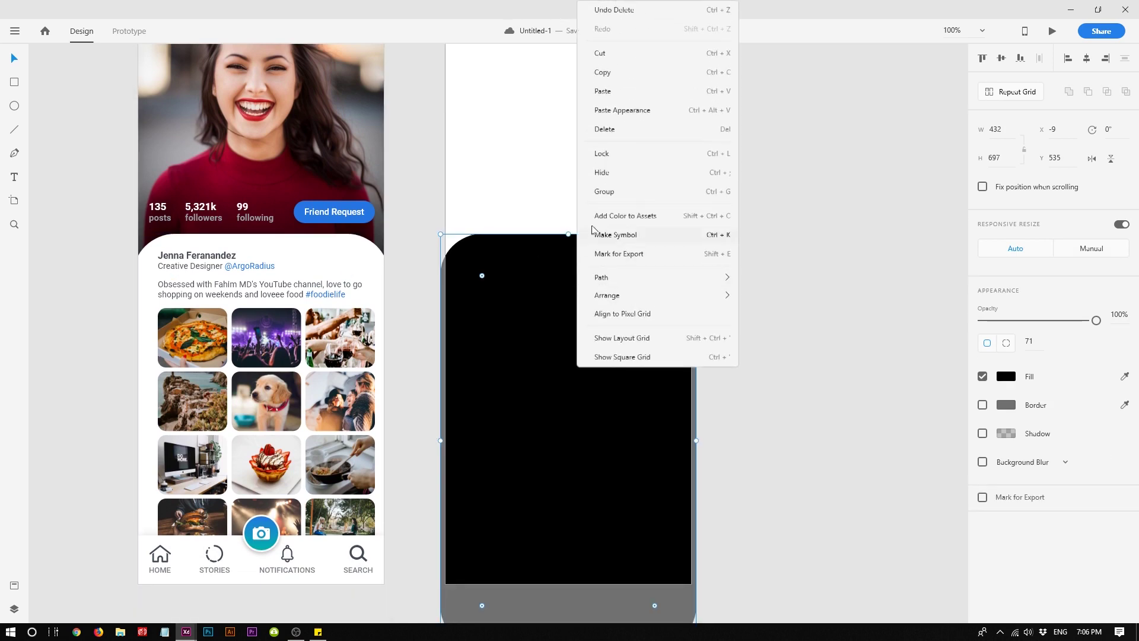
left_click(611, 74)
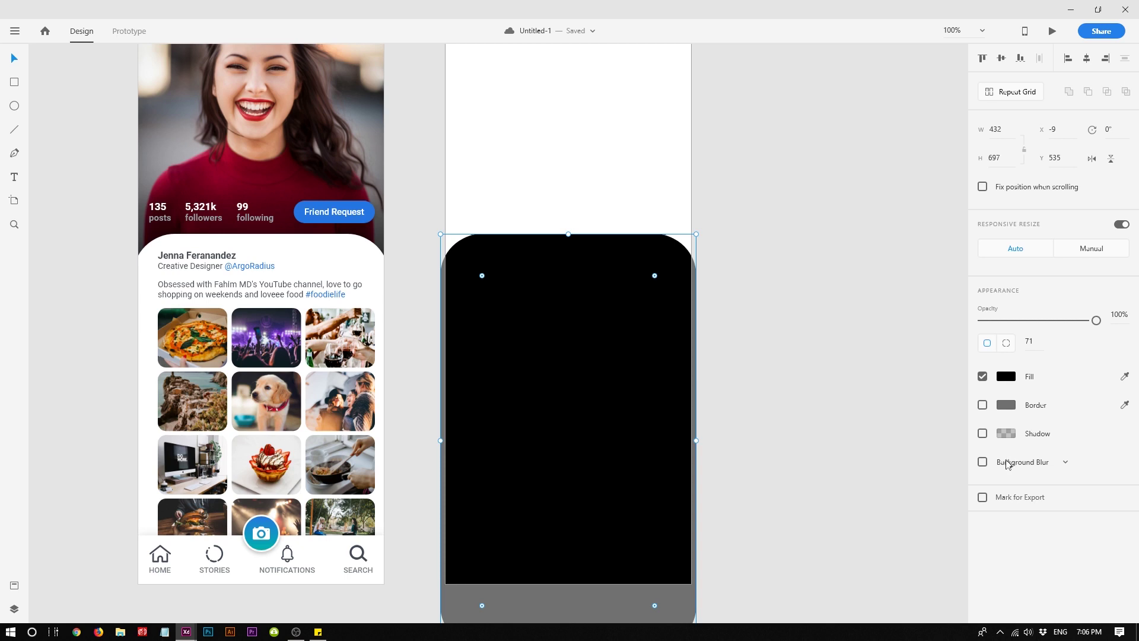
Apply an Object Blur with an amount of 30 to the large black card.
left_click(1066, 462)
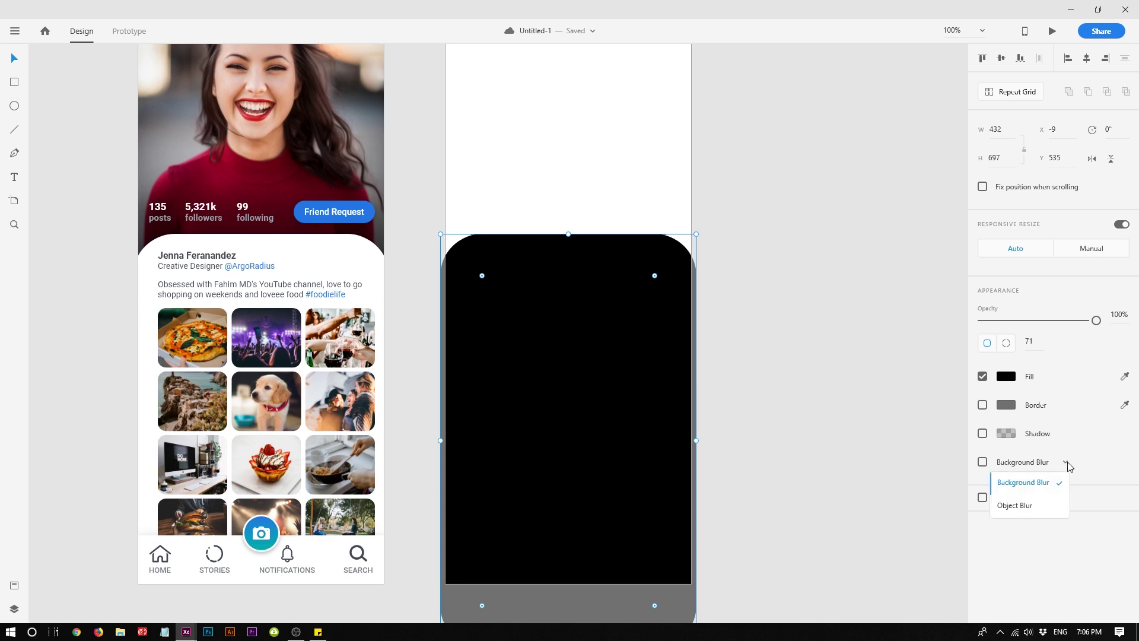
left_click(1040, 510)
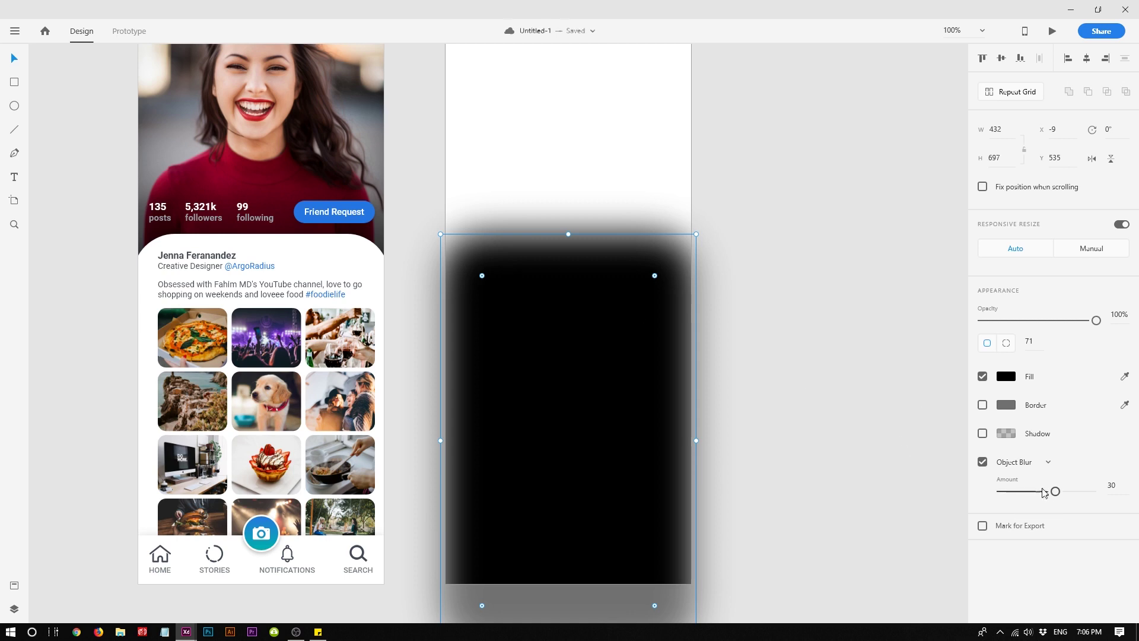
mouse_move(1057, 494)
left_mouse_down()
mouse_move(979, 493)
mouse_move(1131, 491)
mouse_move(959, 489)
mouse_move(1133, 497)
mouse_move(1048, 498)
left_mouse_up()
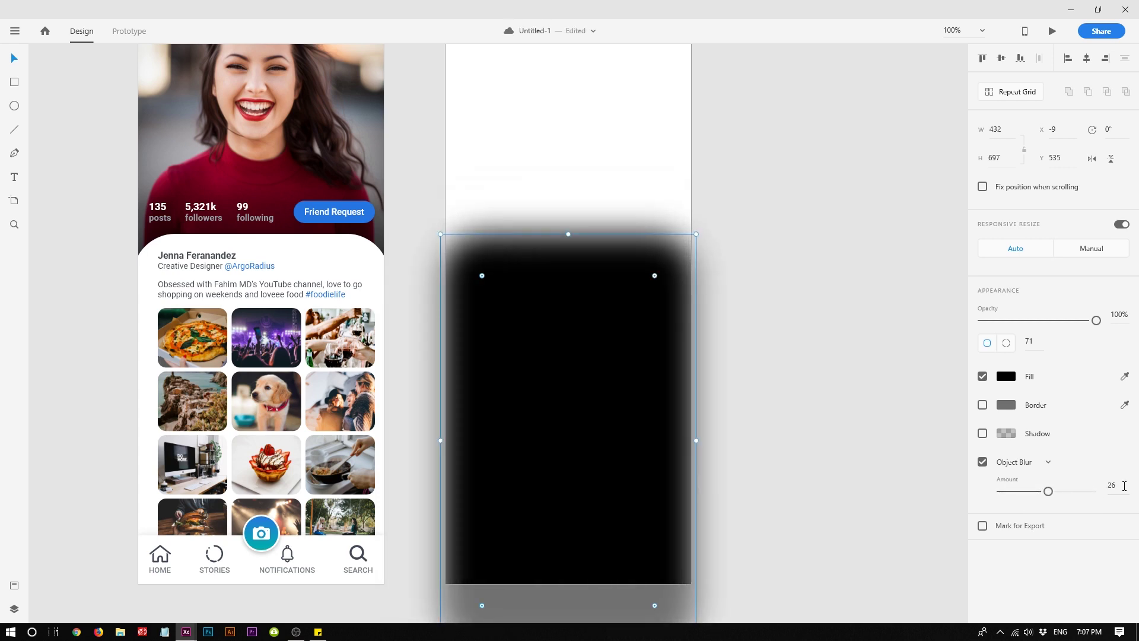
type("30")
key("Return")
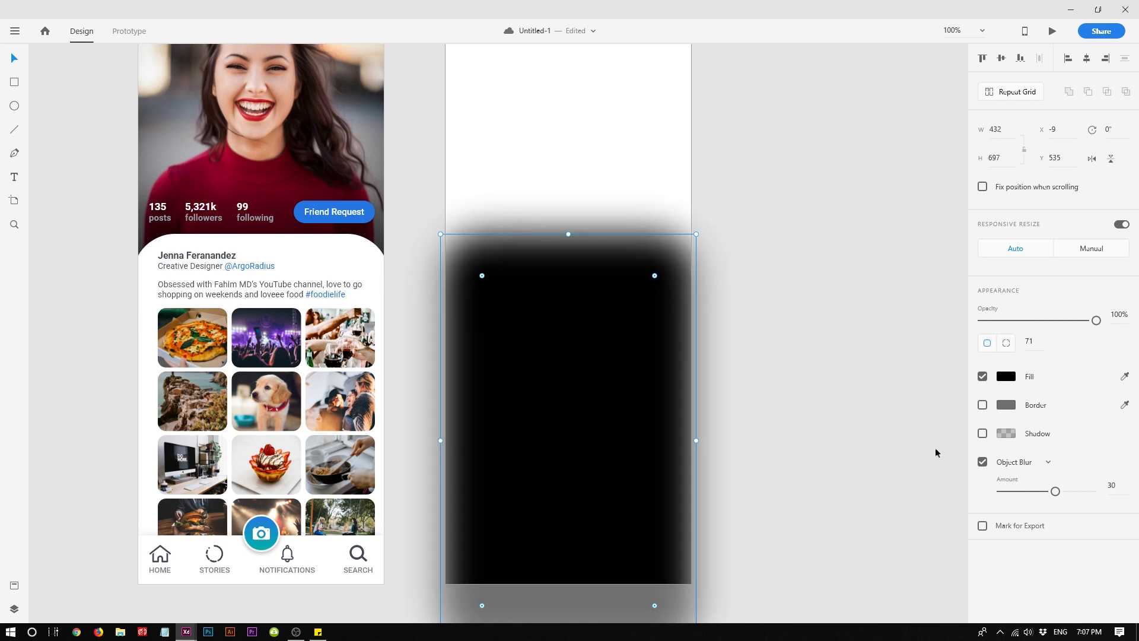
Compare with the original overlay's blur and set the black card's Object Blur amount to 28.
mouse_move(1053, 493)
left_mouse_down()
mouse_move(1034, 496)
mouse_move(1074, 495)
left_mouse_up()
left_click(346, 231)
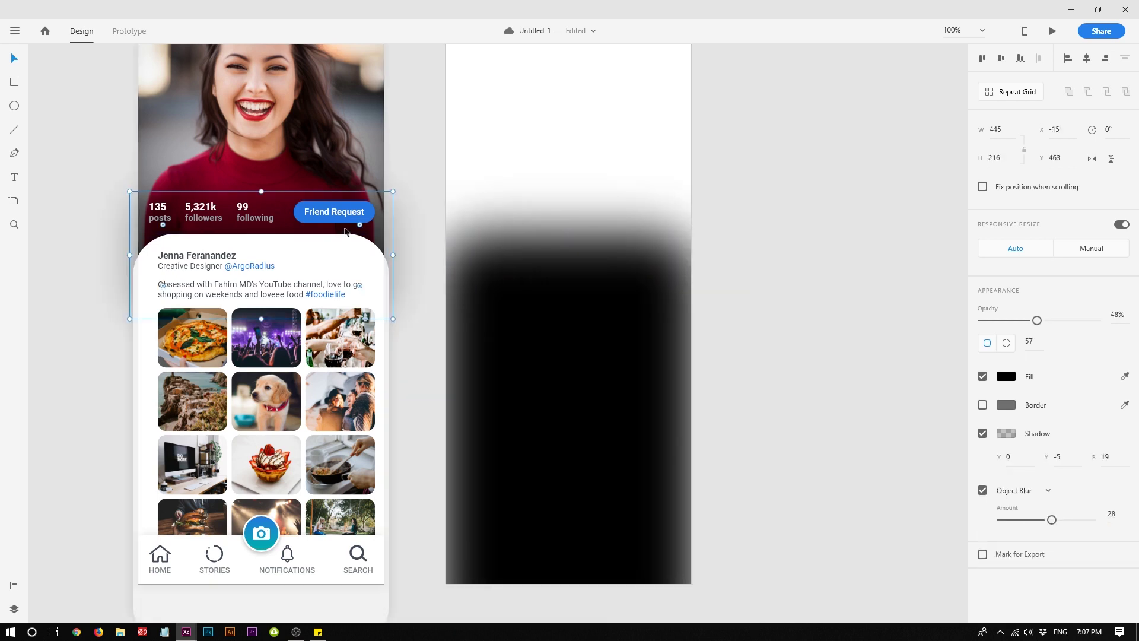
left_click(546, 414)
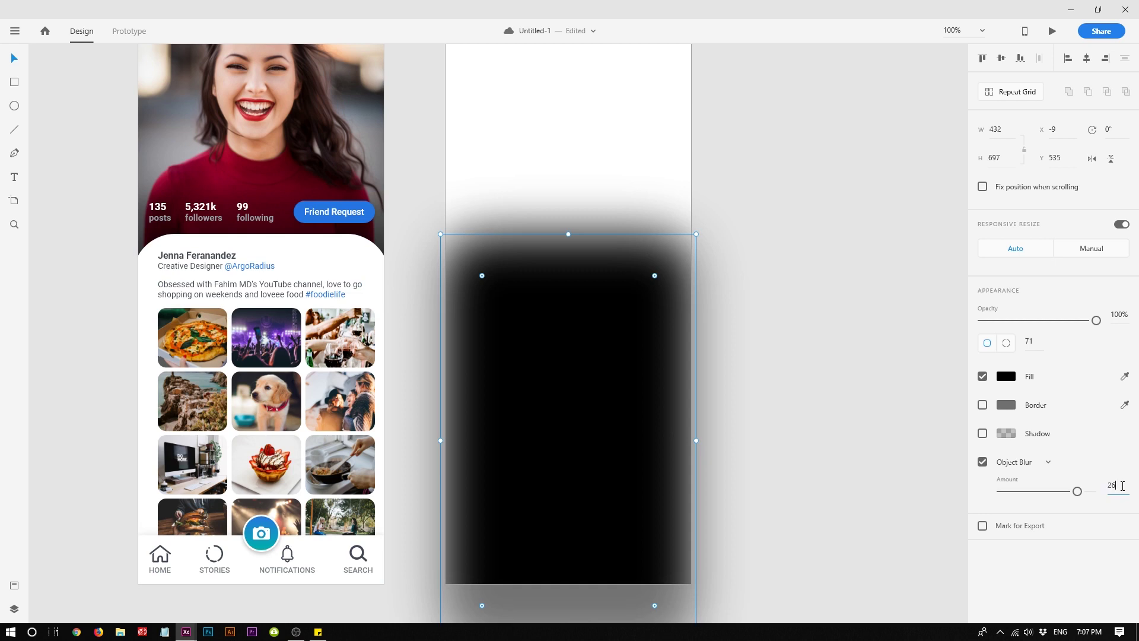
left_click(1122, 486)
type("28")
key("Return")
Copy the original white profile card and paste it over the blurred black card on the duplicate screen.
scroll(889, 401, "up", 3)
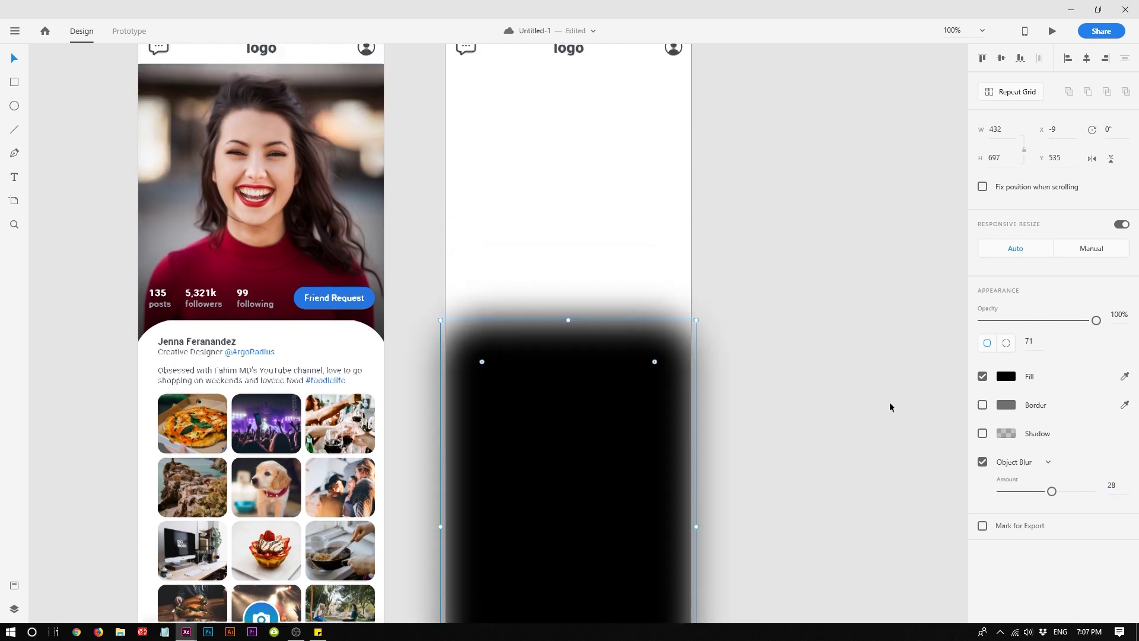
left_click(308, 353)
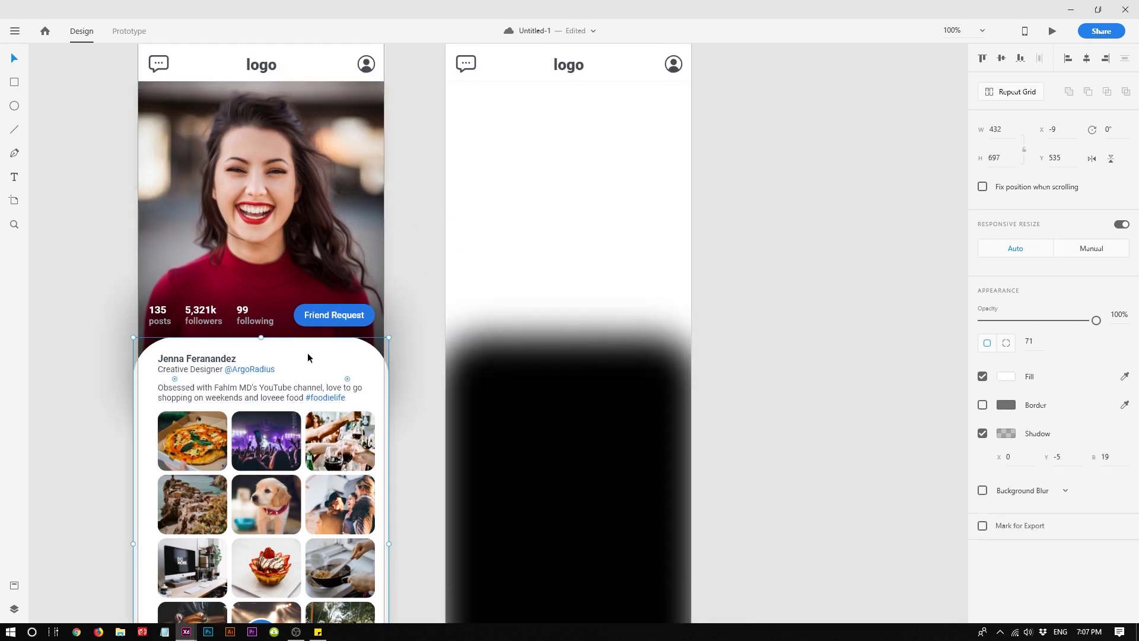
scroll(307, 354, "down", 2)
left_click(613, 370)
key("ctrl+v")
left_click(797, 328)
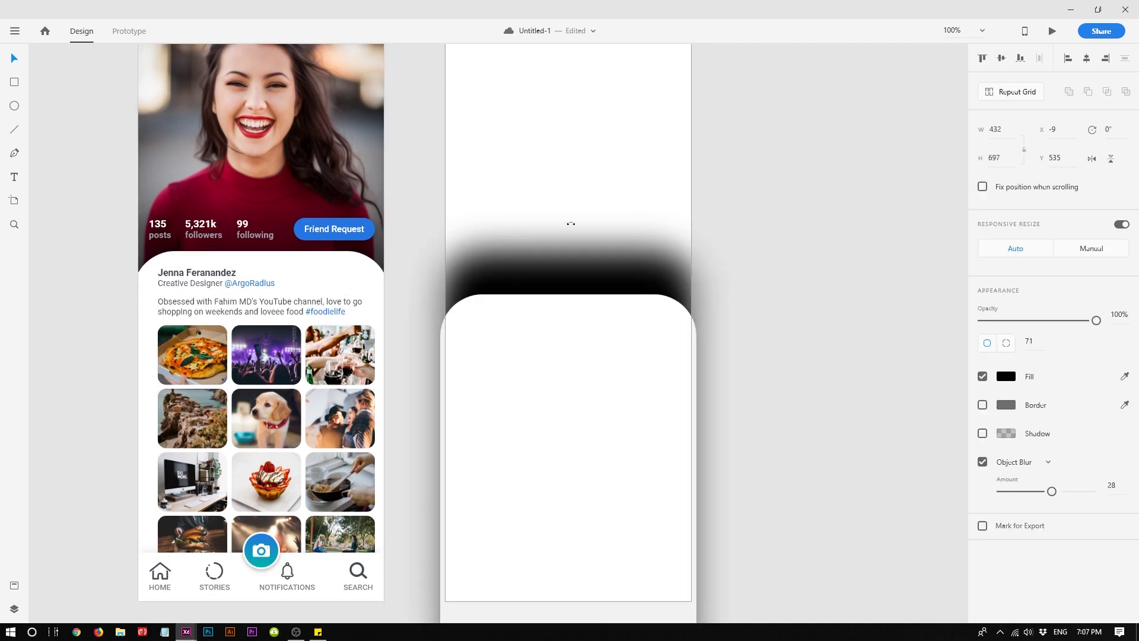
Extend the black card's upper edge to about Y 450 and the white card's upper edge to about Y 533.
left_click_drag(570, 251, 569, 198)
left_click(578, 358)
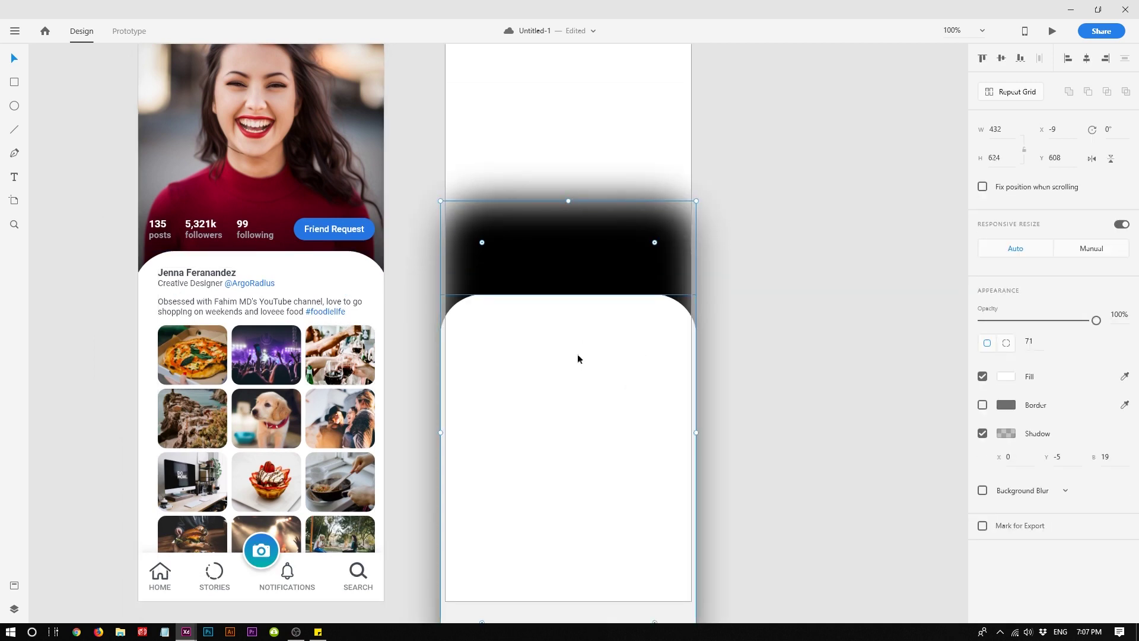
left_click_drag(569, 294, 570, 248)
Set the opacity of the blurred black card to 30%.
left_click(573, 234)
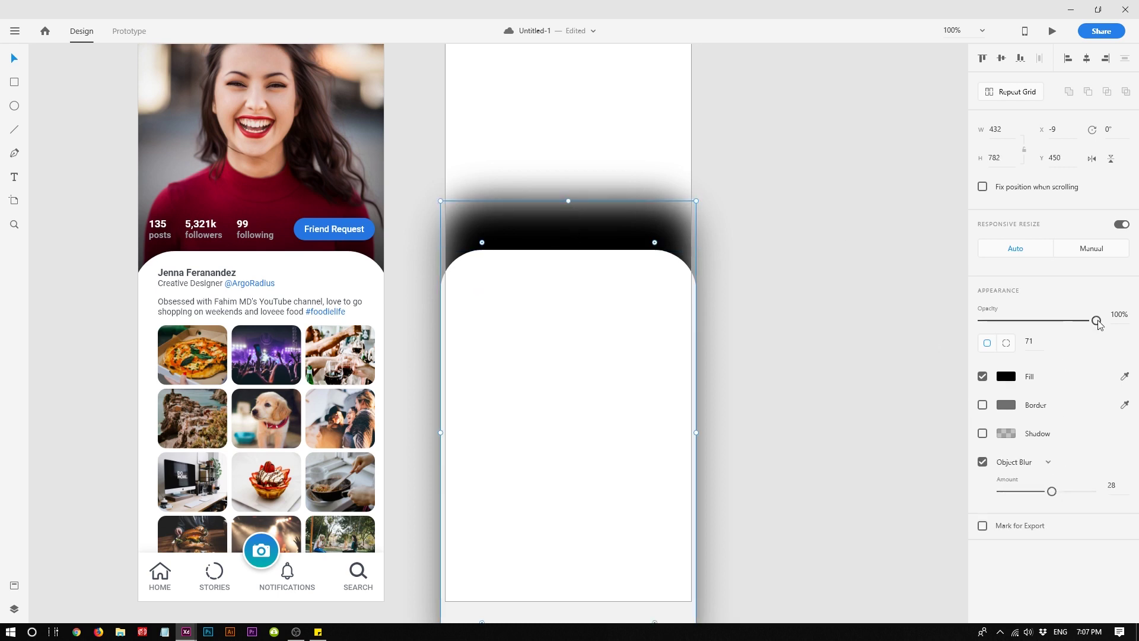
mouse_move(1097, 321)
left_mouse_down()
mouse_move(1002, 324)
mouse_move(1120, 323)
left_mouse_up()
type("30")
key("Return")
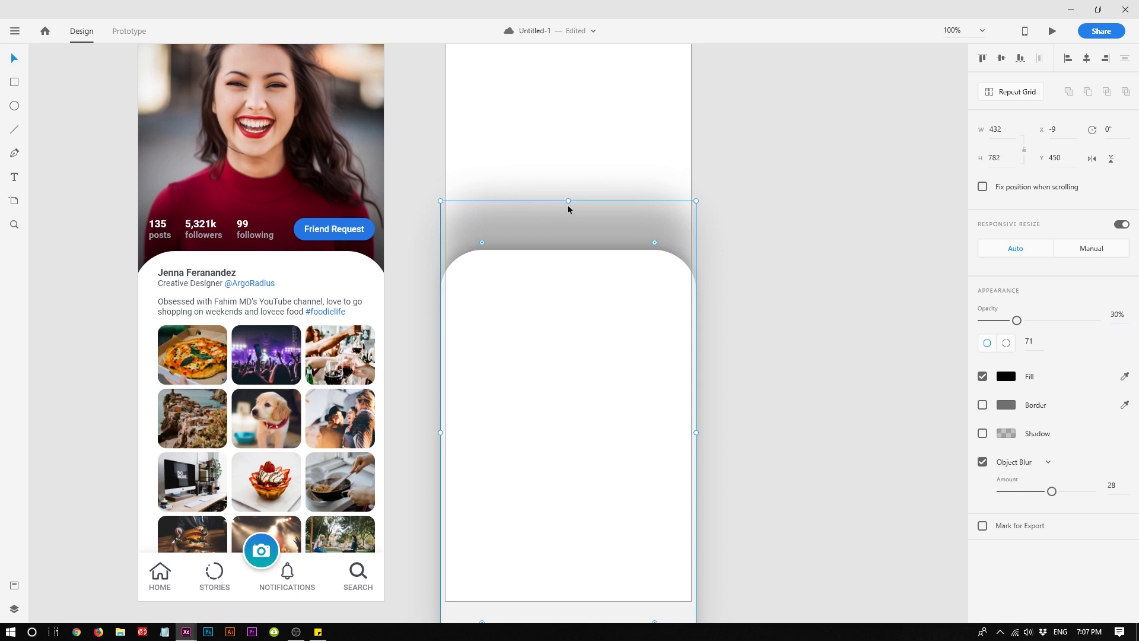
Resize and reposition the blurred overlay to about 616 by 798 at X -87, Y 484, extending past the artboard's sides.
left_click_drag(568, 201, 565, 235)
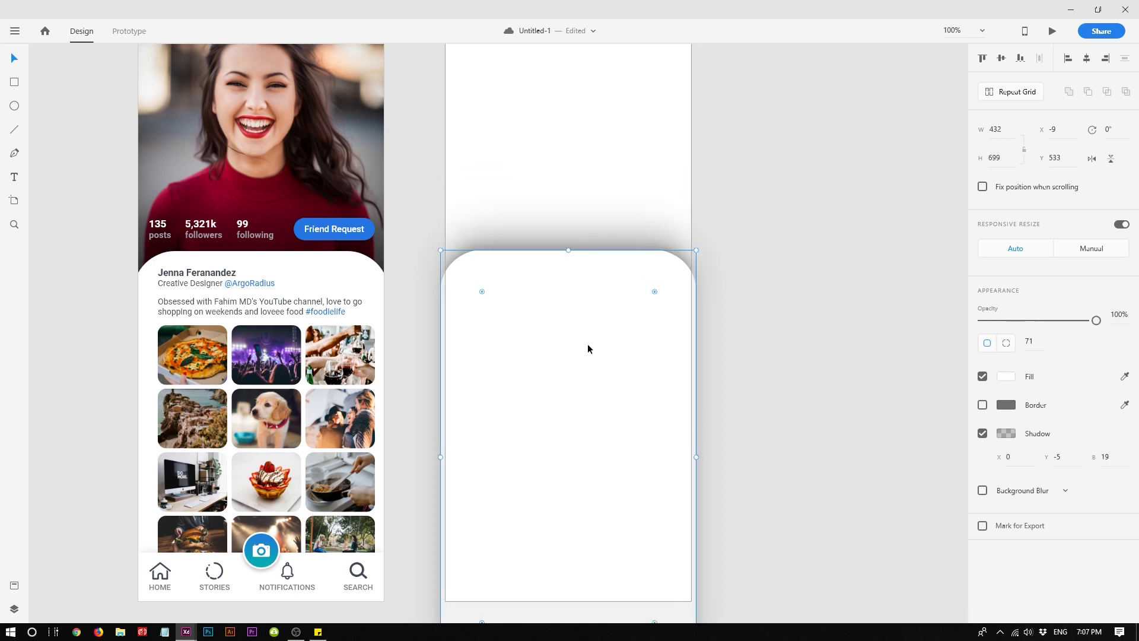
left_click(592, 244)
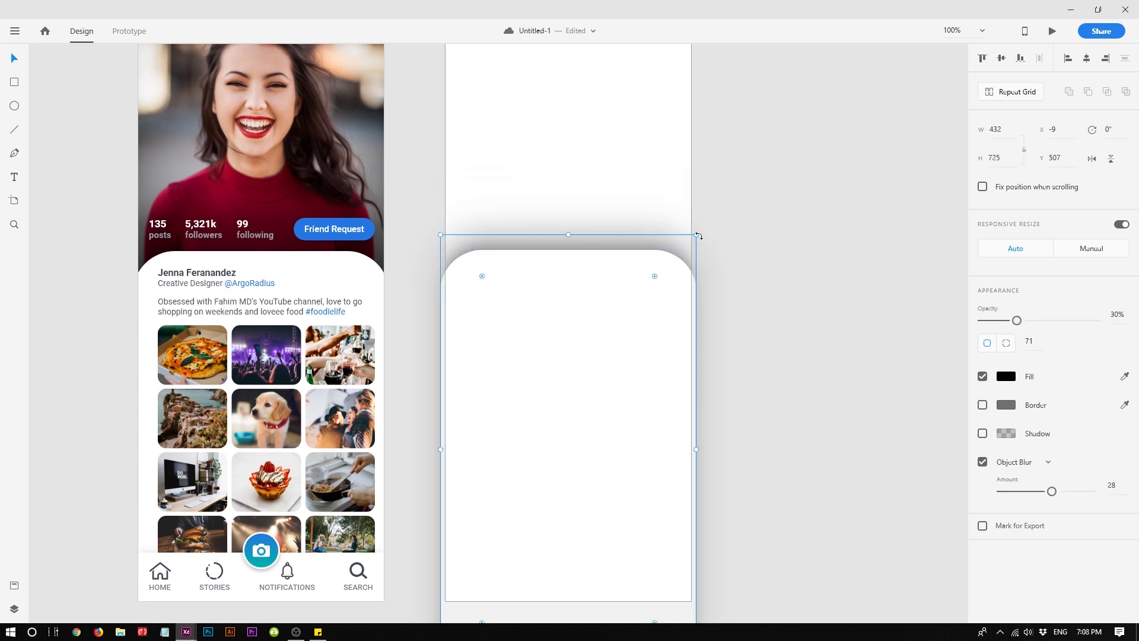
left_click_drag(695, 235, 805, 191)
left_click_drag(665, 210, 618, 240)
left_click(870, 294)
scroll(861, 310, "up", 3)
scroll(841, 333, "down", 4)
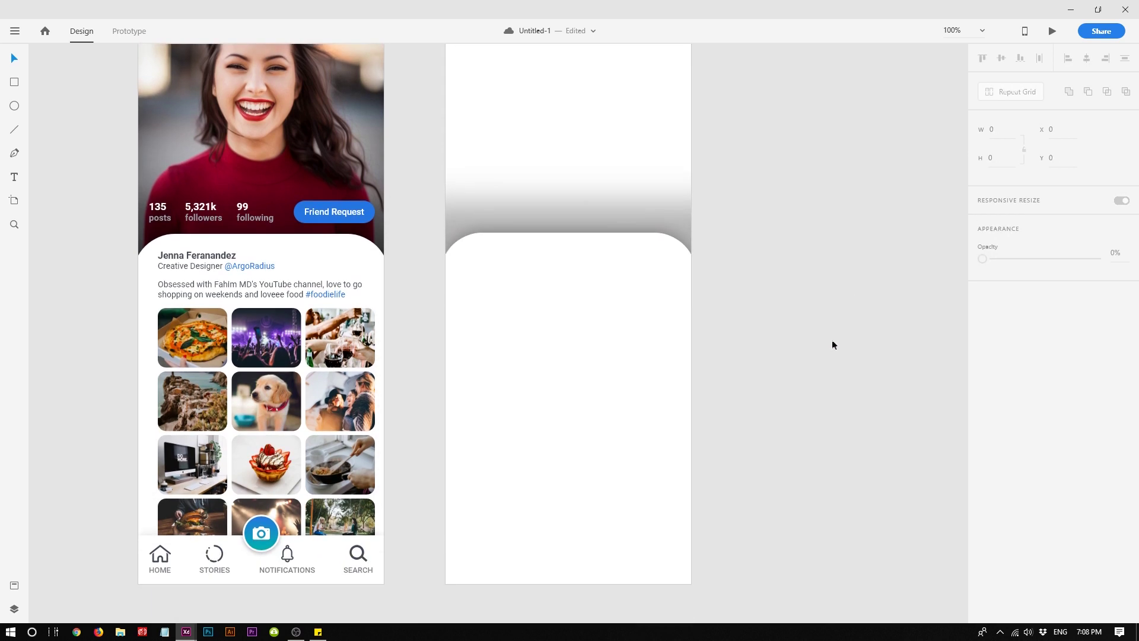
left_click(581, 211)
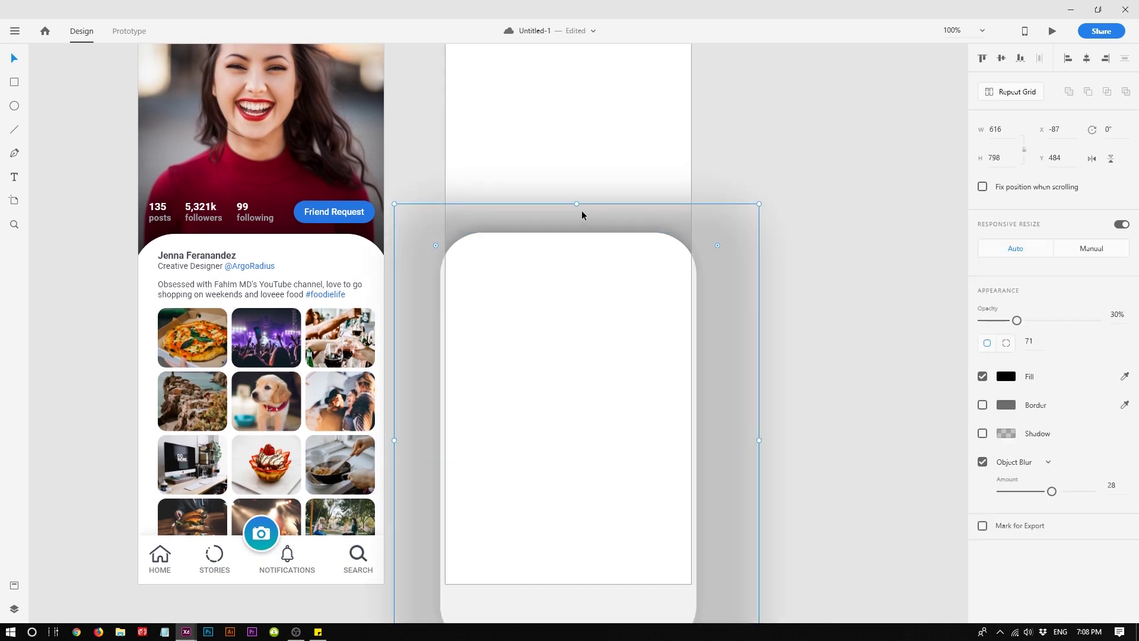
left_click(572, 322)
scroll(574, 322, "up", 3)
left_click(854, 226)
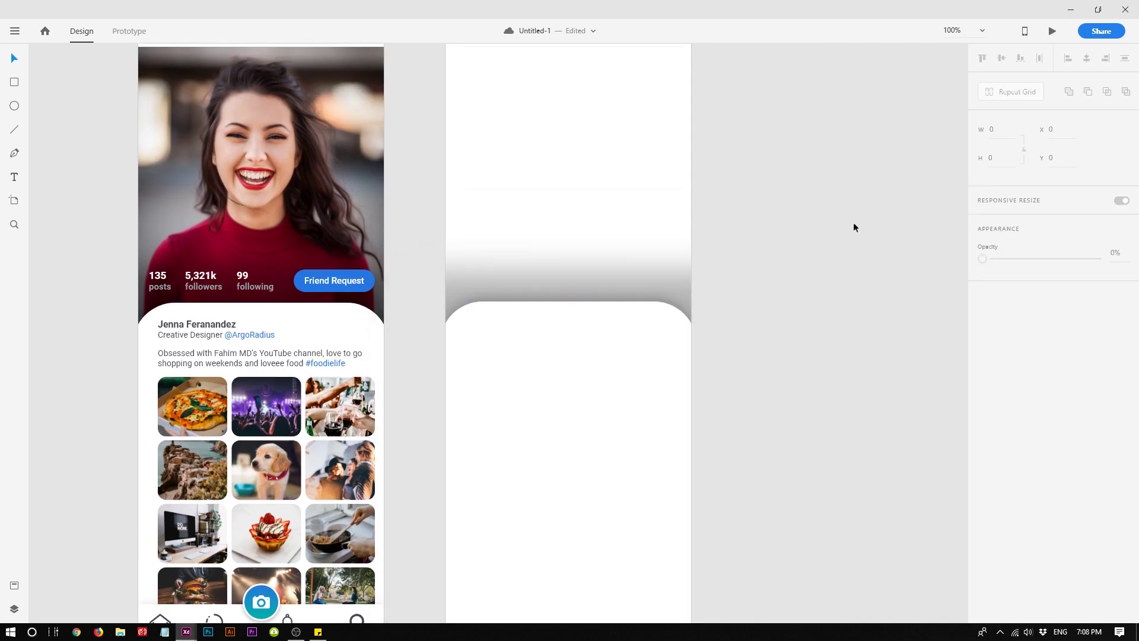
Duplicate the artboard containing the blurred overlay and white card, placing the copy beside it.
left_click_drag(853, 224, 695, 288)
scroll(487, 295, "up", 2)
left_click_drag(322, 97, 613, 114, "alt")
Remove the shadow from the white card on the new artboard copy.
left_click(679, 490)
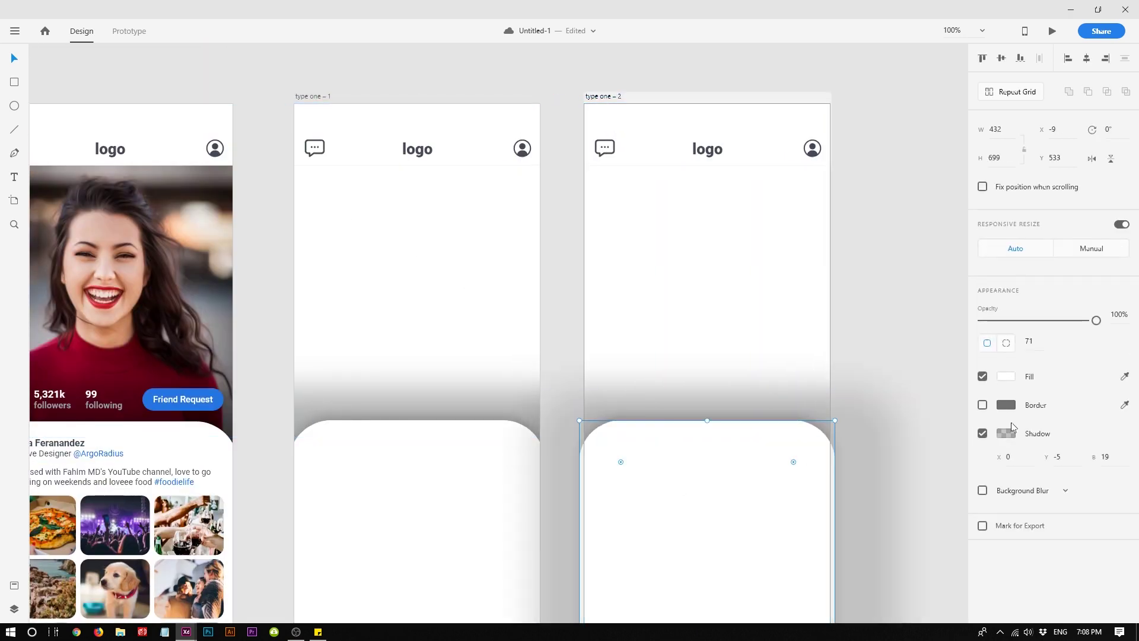
left_click(982, 434)
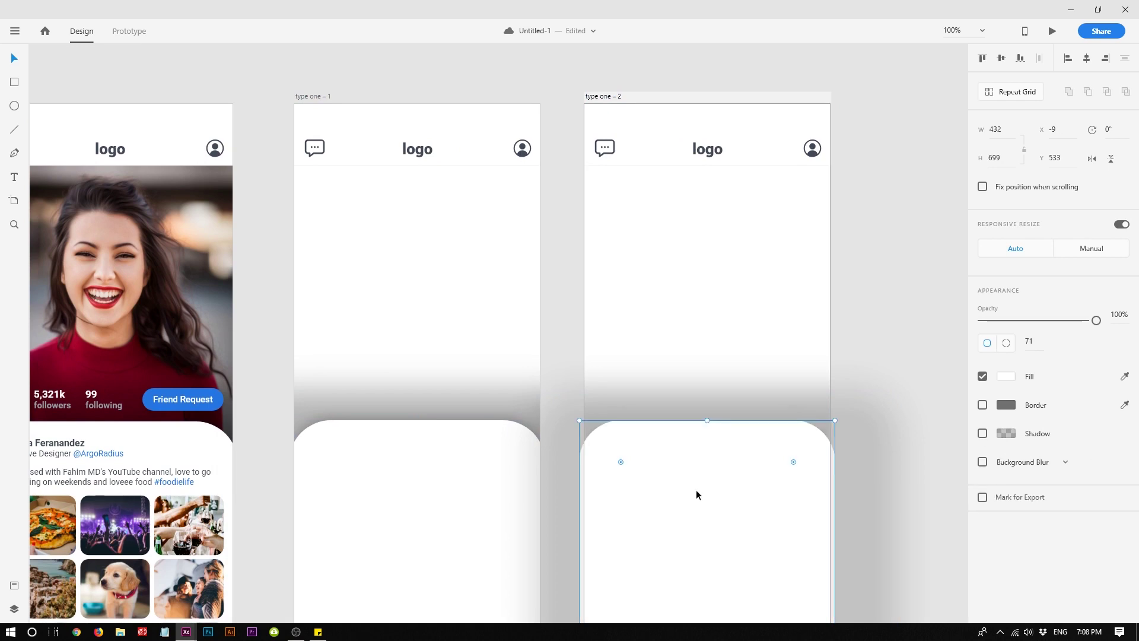
scroll(701, 439, "down", 3)
left_click_drag(704, 442, 594, 408)
left_click(821, 386)
Inspect the shadow settings of the Friend Request button on the original screen.
left_click_drag(367, 415, 651, 420)
left_click(347, 265)
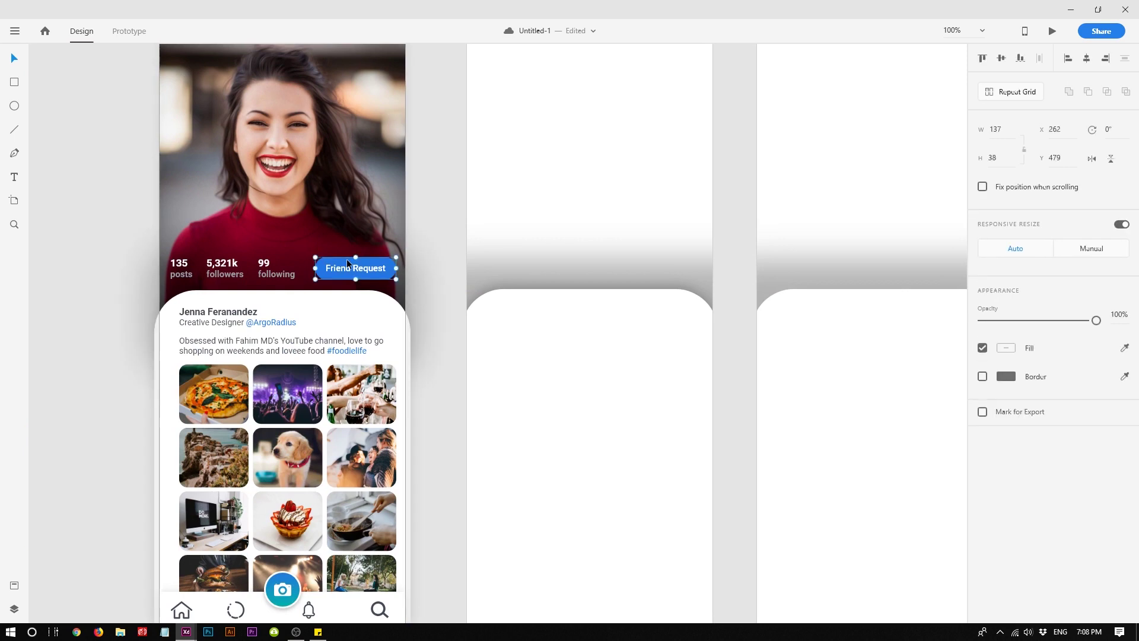
double_click(347, 264)
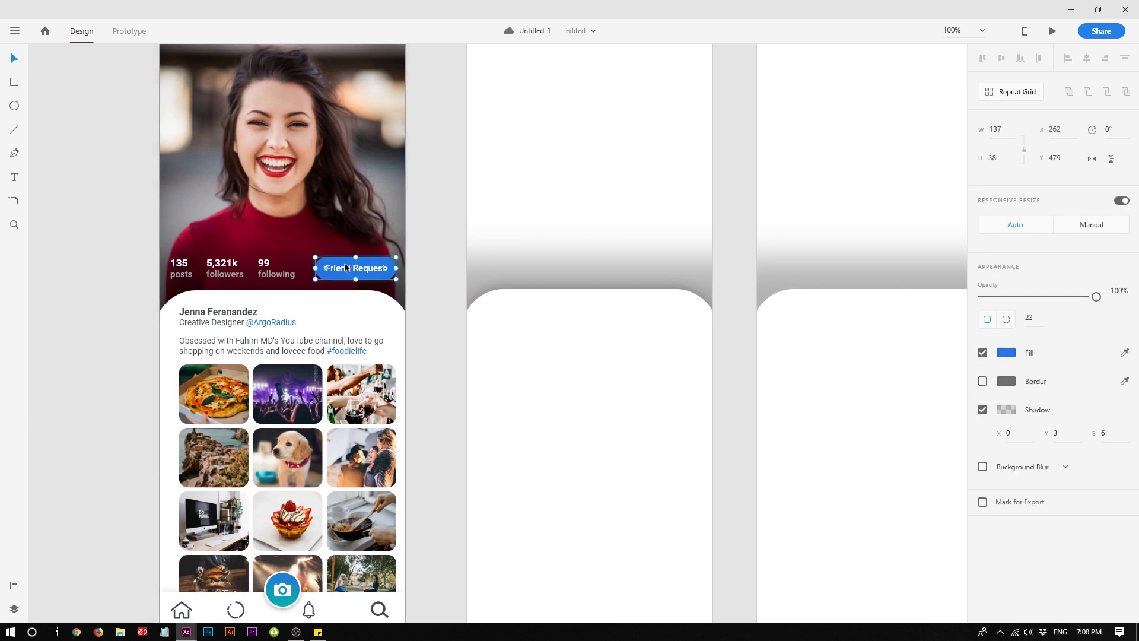
Unlock the group holding the profile text and photo grid on the original screen, and ungroup it.
left_click(276, 410)
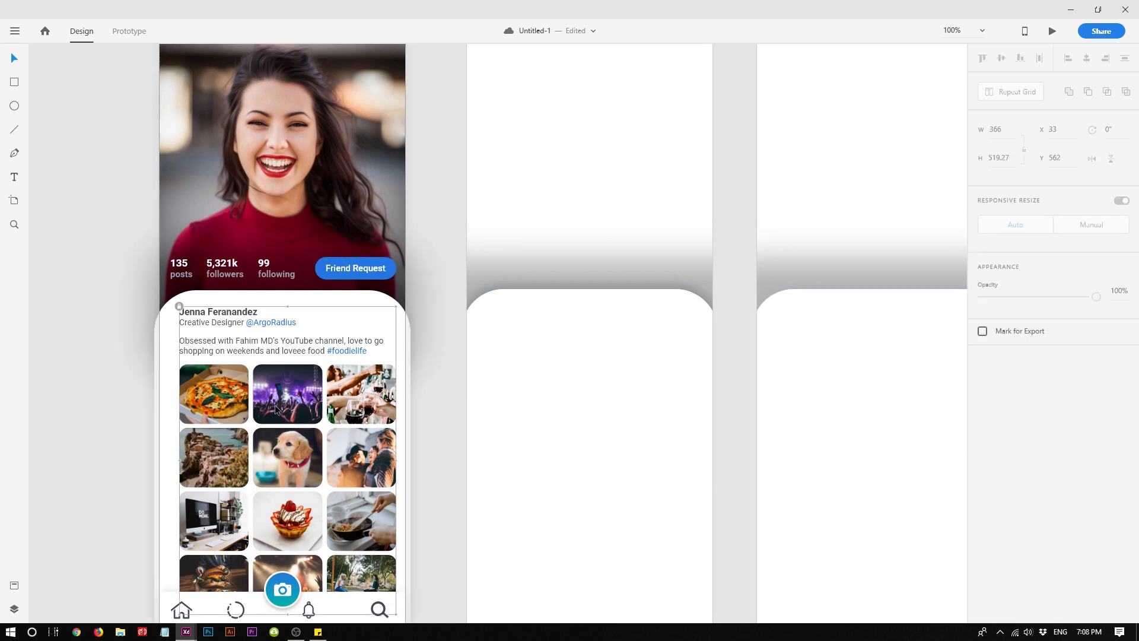
double_click(276, 410)
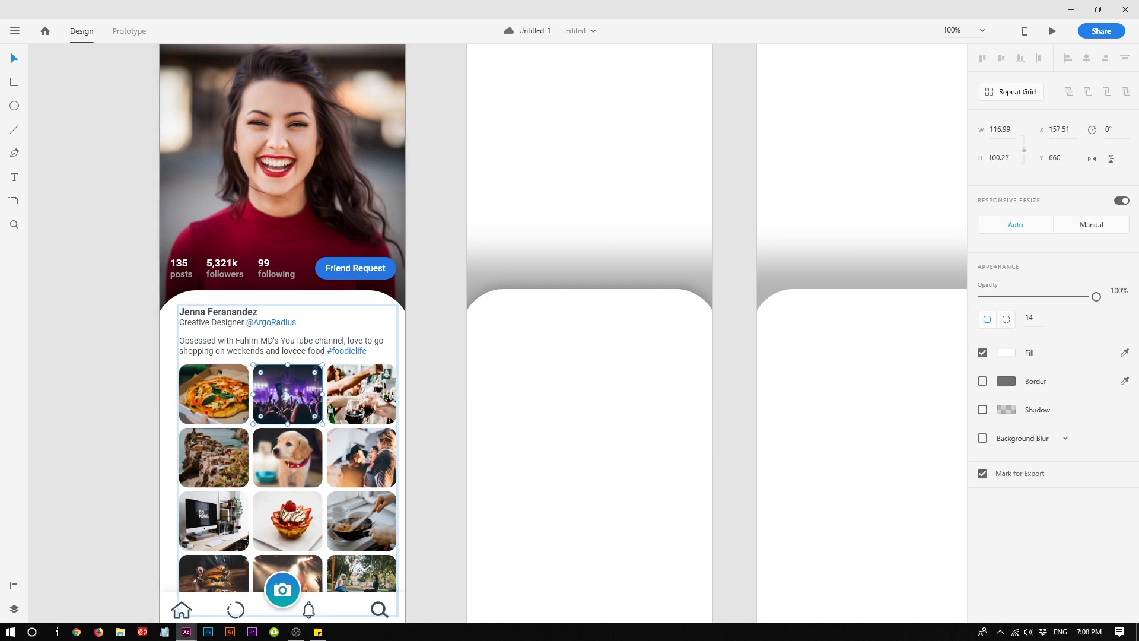
key("Escape")
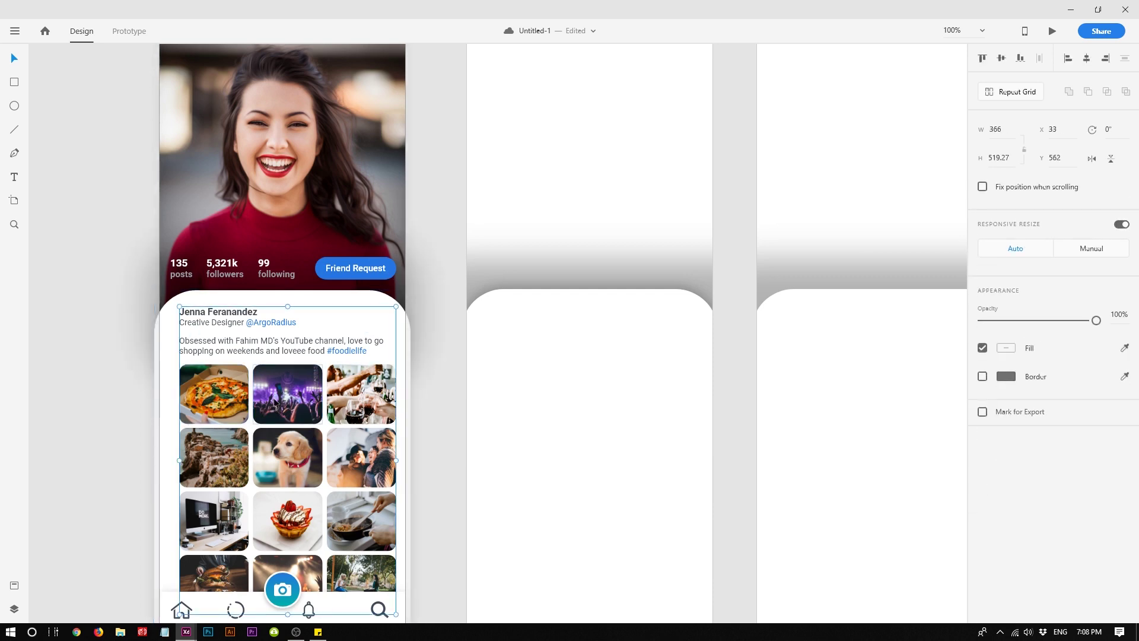
right_click(276, 404)
left_click(334, 230)
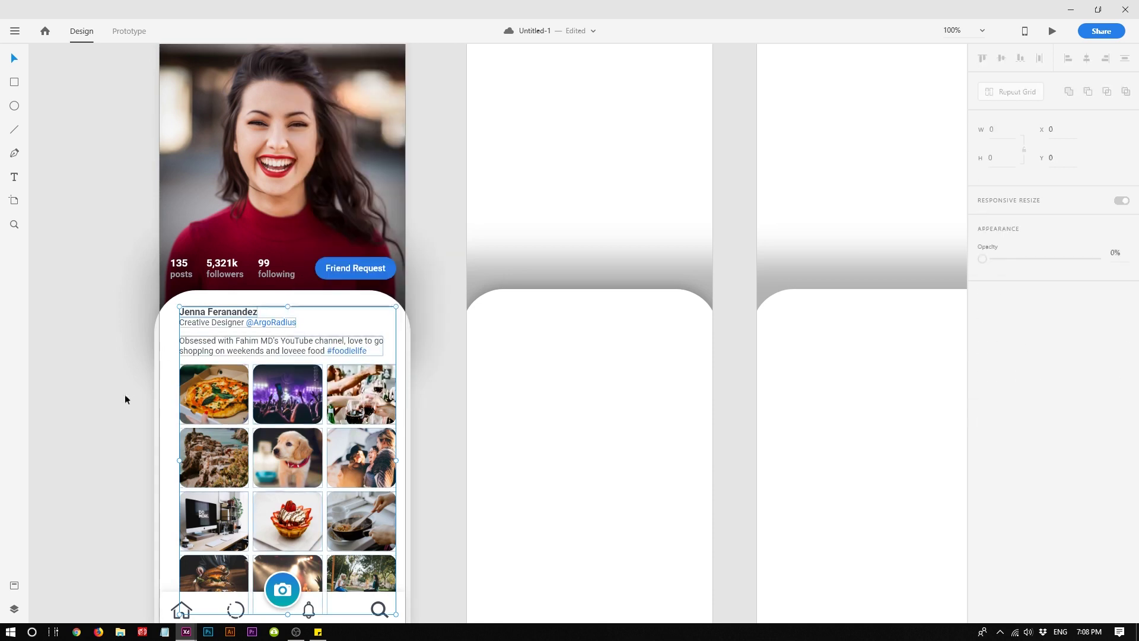
Add a shadow to the concert photo in the original grid and set the shadow colour's opacity to 68%.
left_click(286, 413)
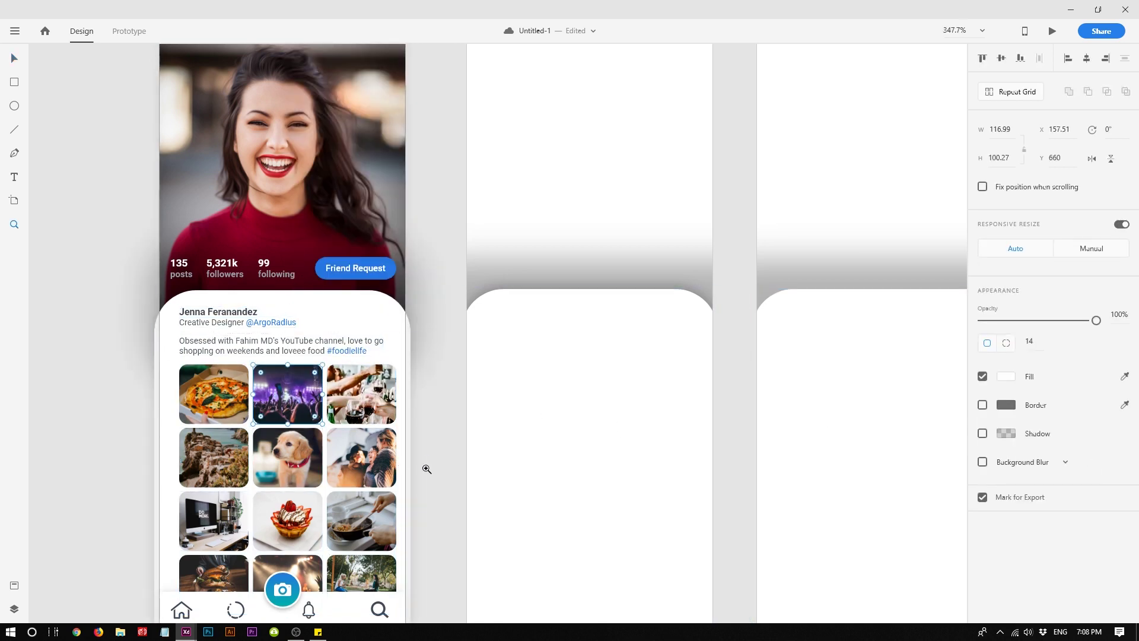
scroll(427, 465, "up", 5)
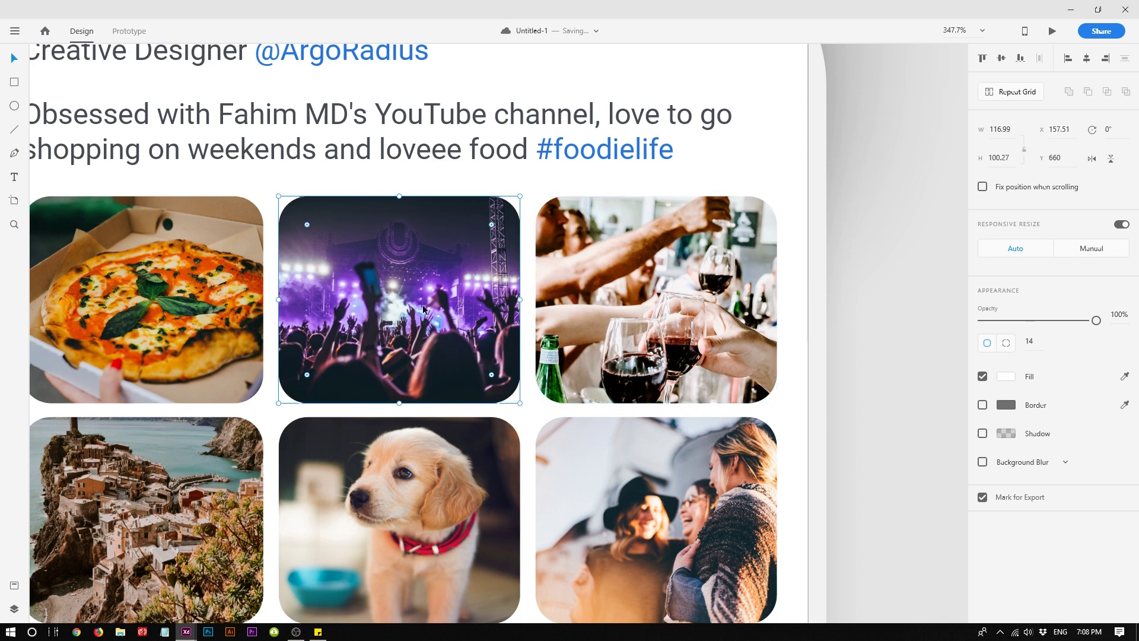
left_click(983, 434)
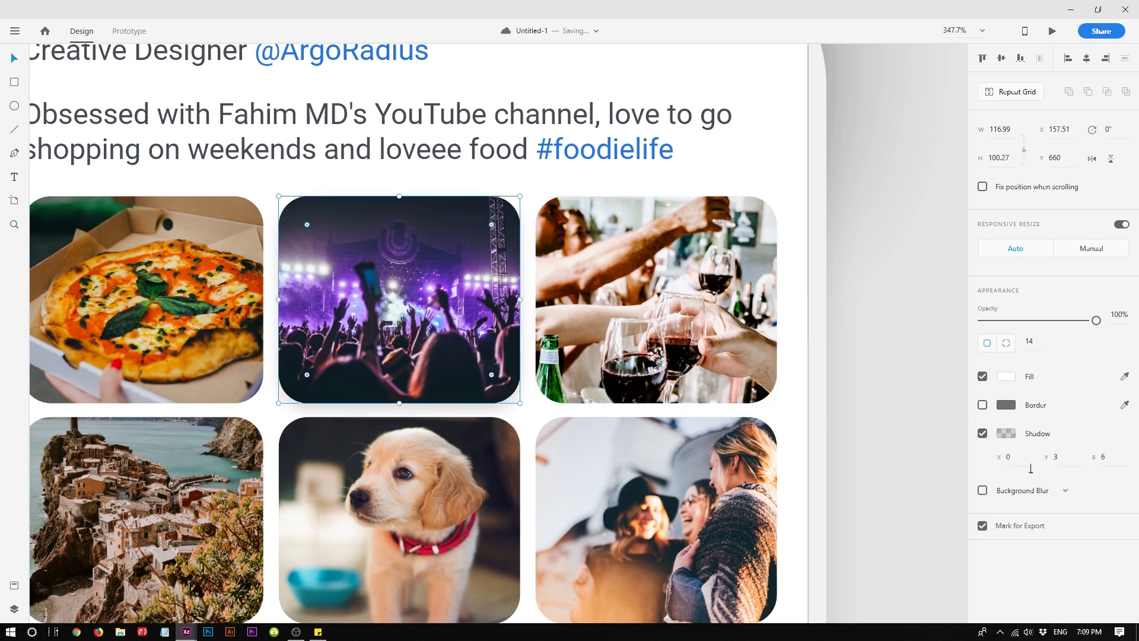
left_click(1007, 433)
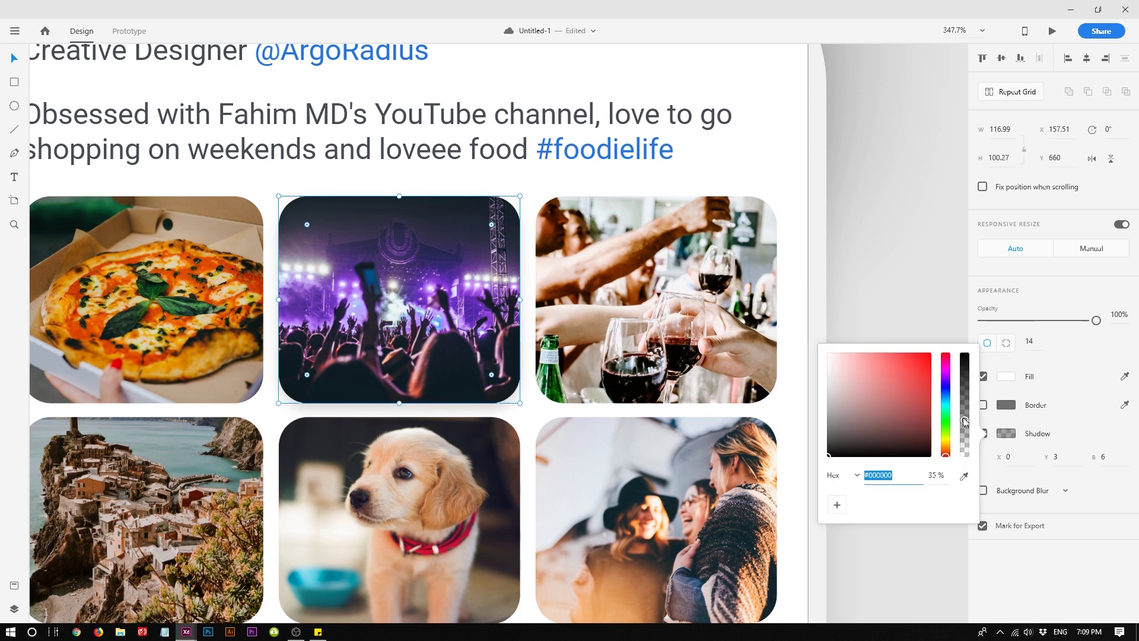
left_click_drag(966, 422, 966, 389)
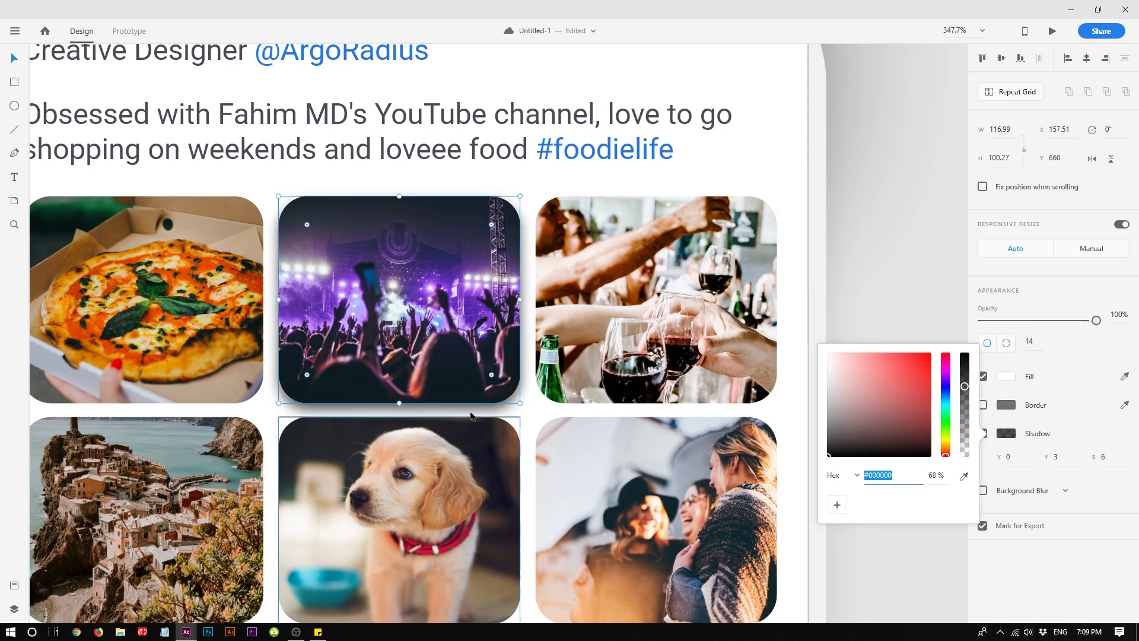
left_click(528, 413)
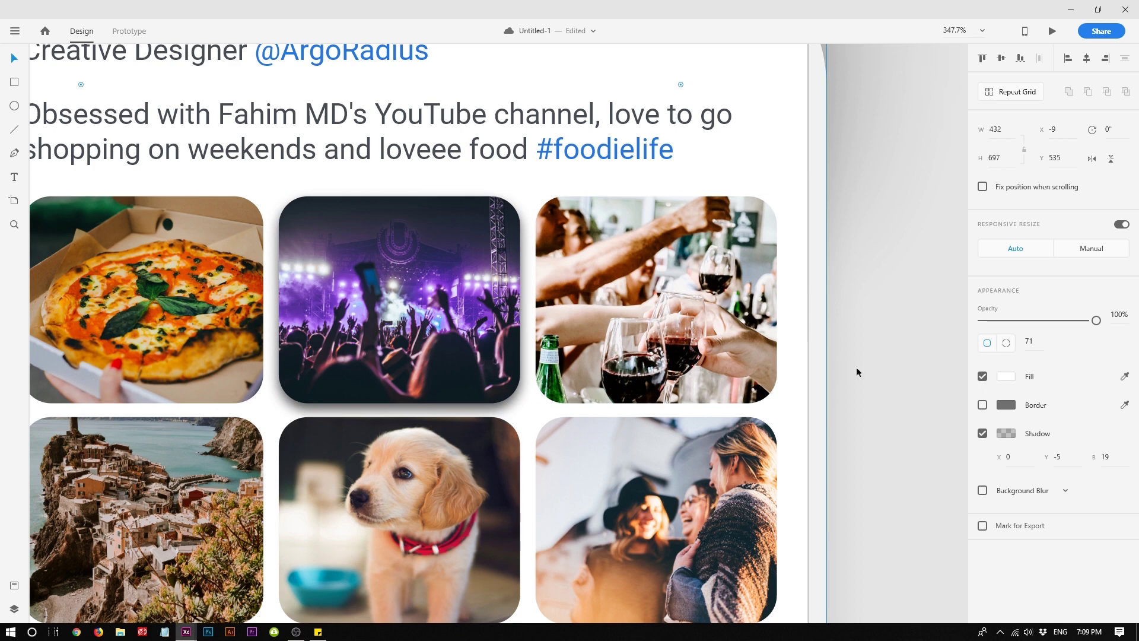
key("ctrl+1")
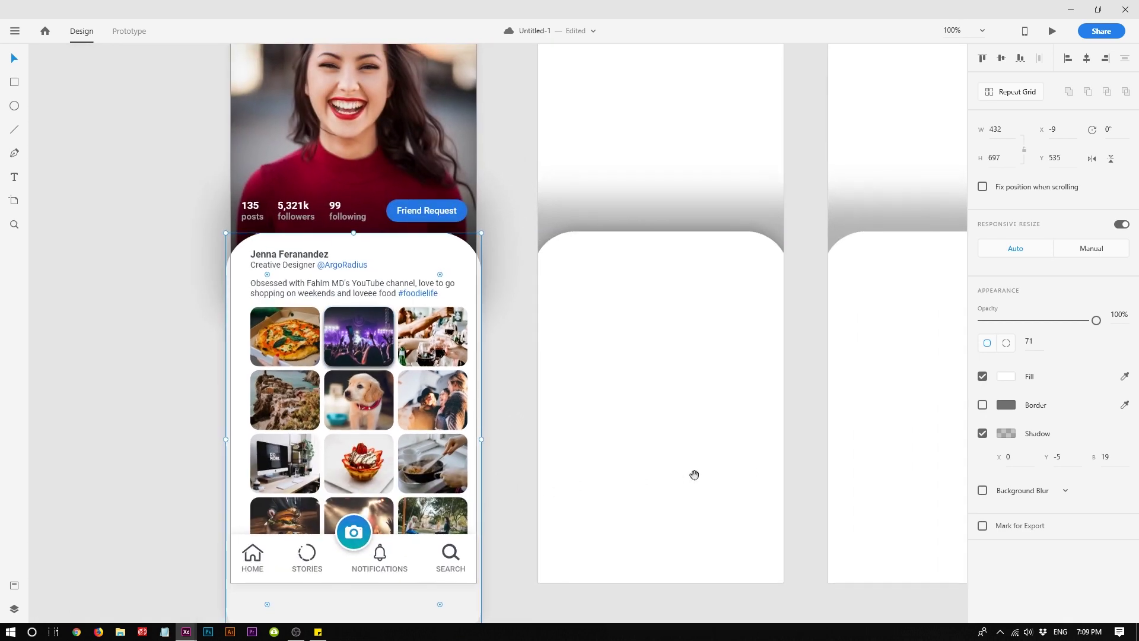
left_click(508, 323)
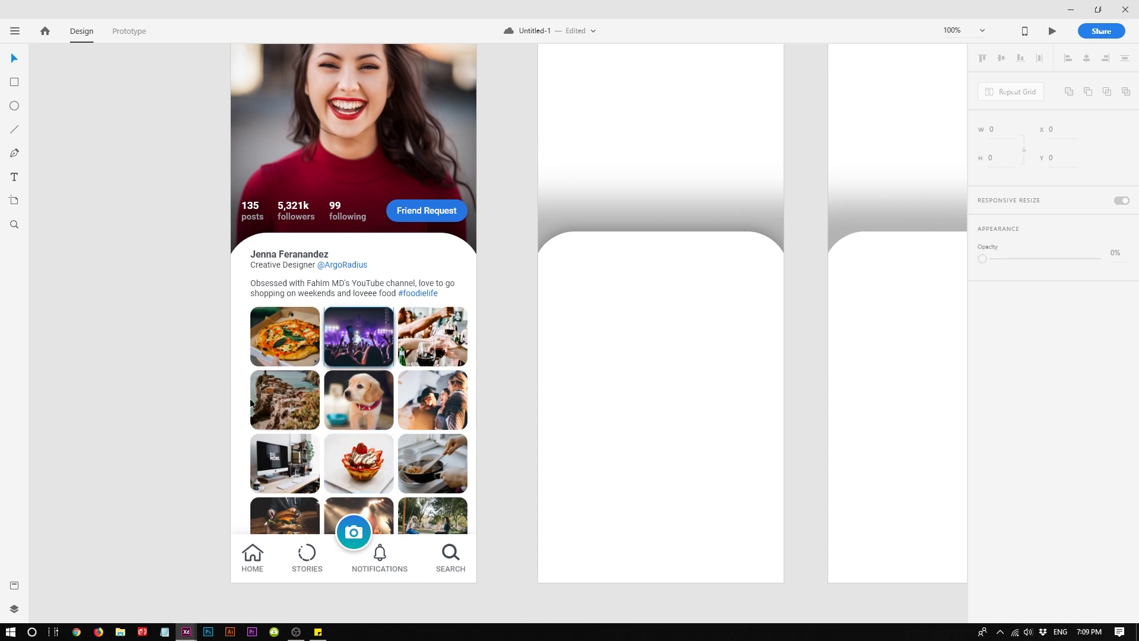
Delete the blurred overlay behind the shadowless white card on the second artboard copy, and select that white card.
left_click_drag(738, 371, 369, 435)
left_click(653, 358)
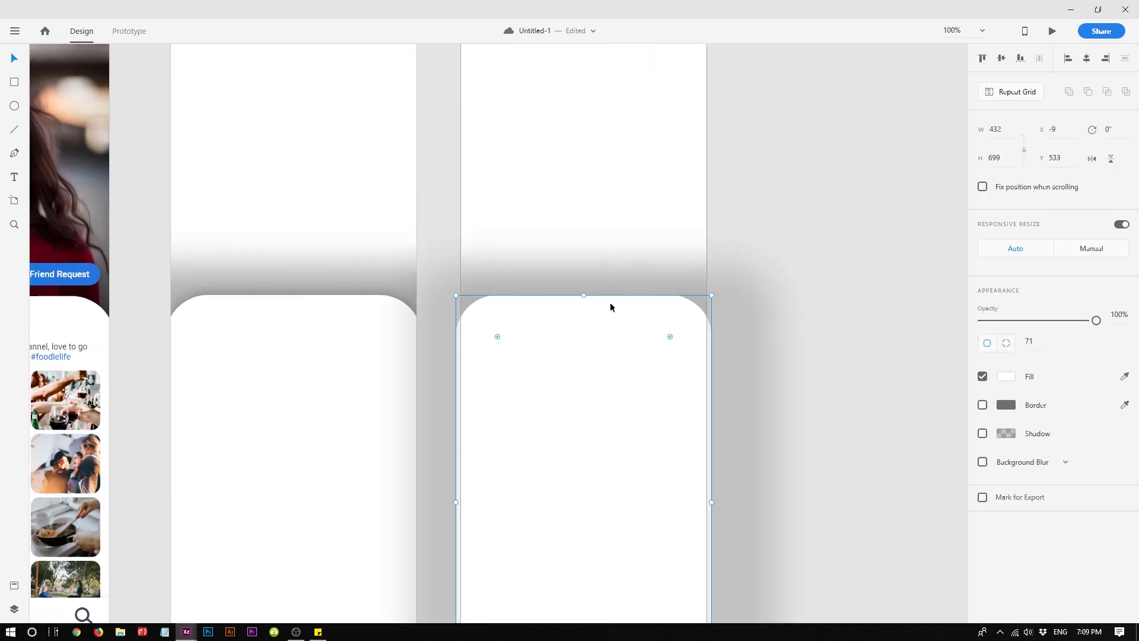
left_click(610, 284)
key("Delete")
left_click(626, 367)
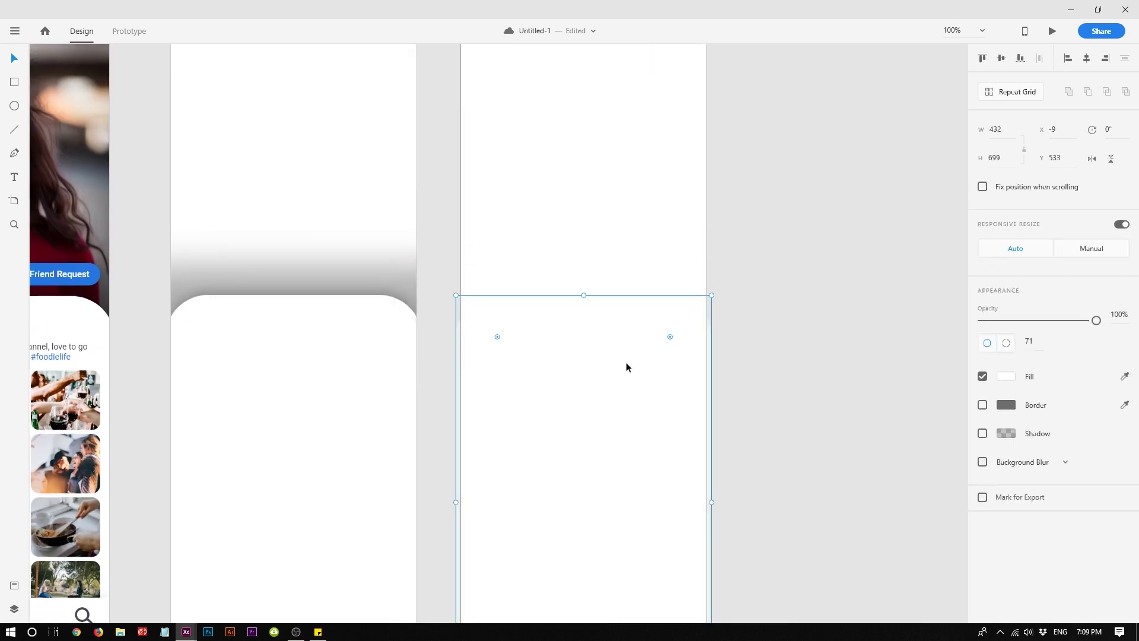
Turn on the shadow of the white card on the second artboard copy and set the shadow colour's opacity to 55%.
scroll(562, 404, "down", 1)
scroll(562, 404, "left", 1)
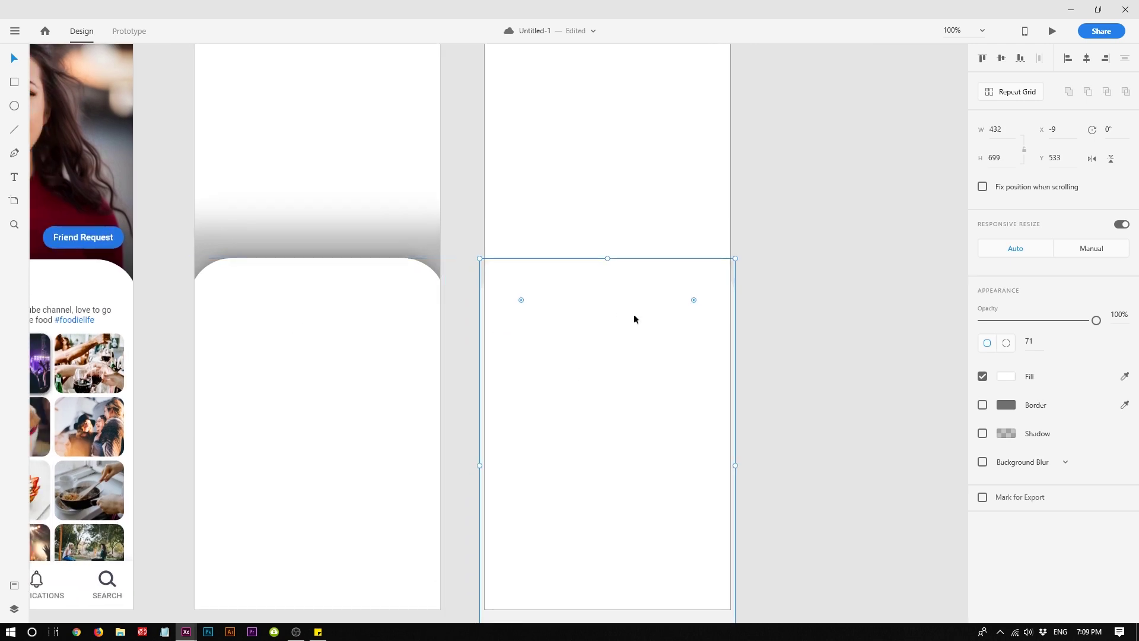
left_click(834, 430)
left_click_drag(654, 418, 635, 445)
left_click(683, 392)
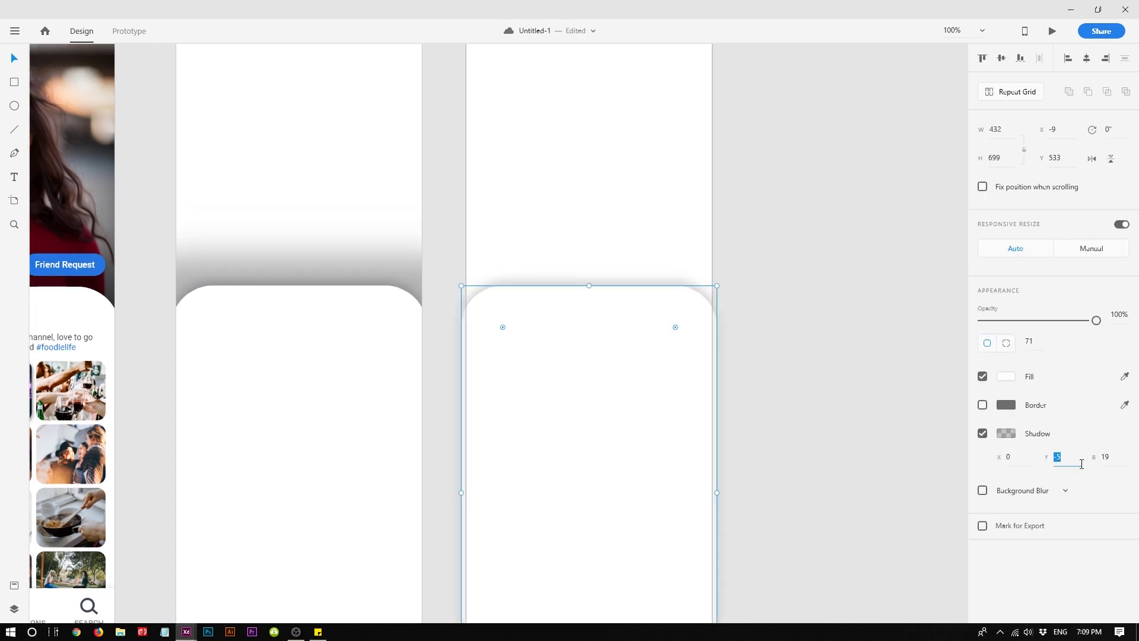
left_click(1002, 438)
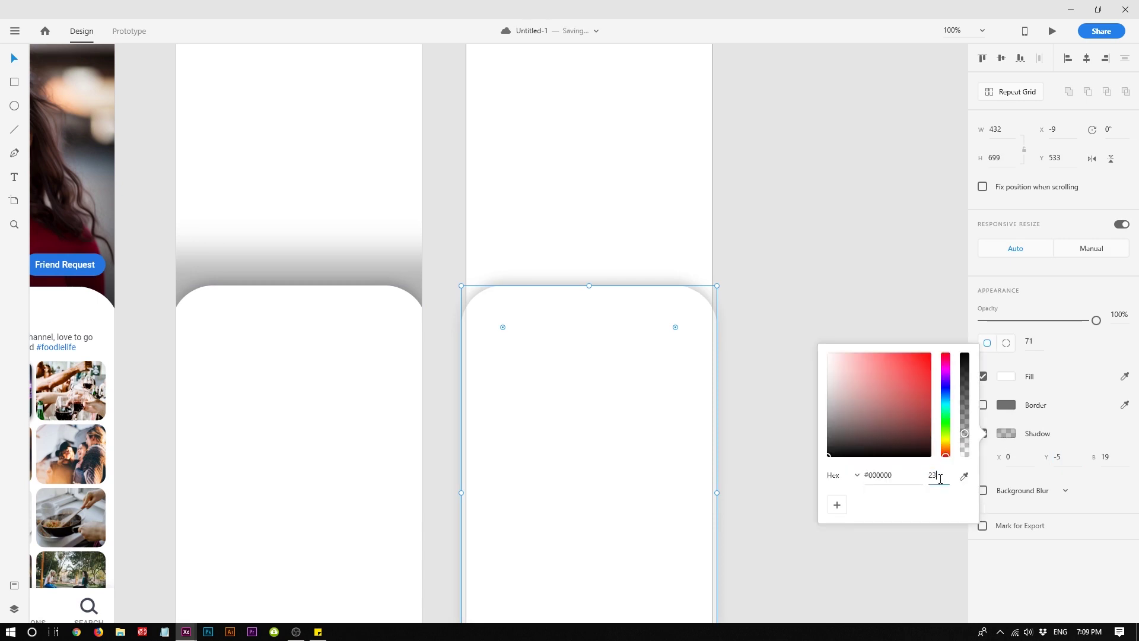
type("55")
key("Return")
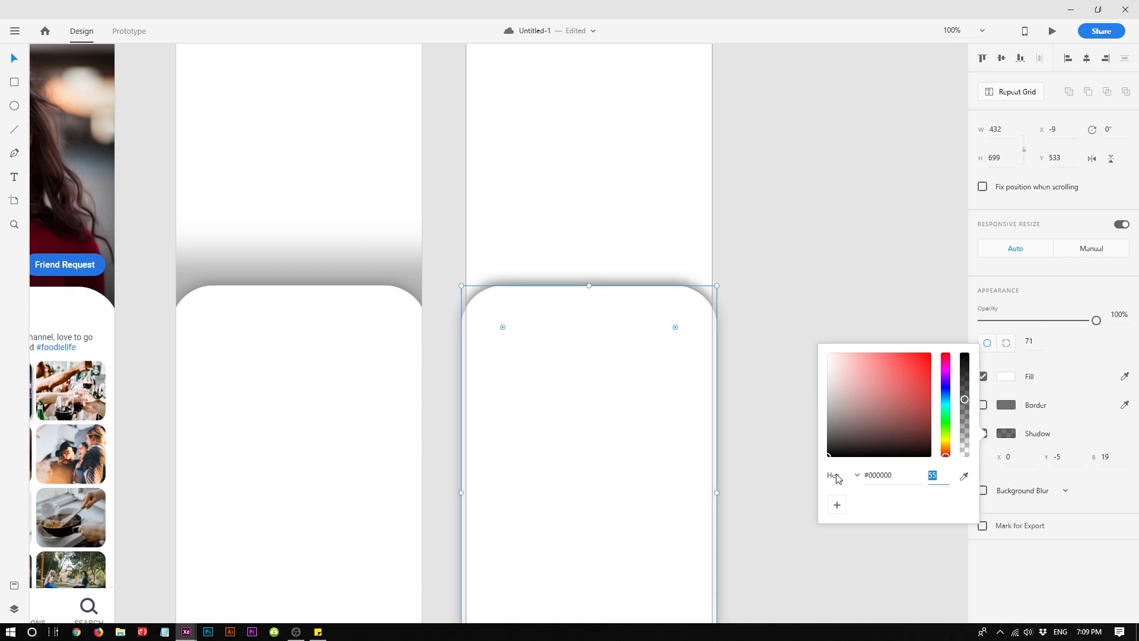
Change that card's shadow colour to pure red #FF0000 at 100% opacity.
key("Return")
left_click_drag(862, 442, 992, 214)
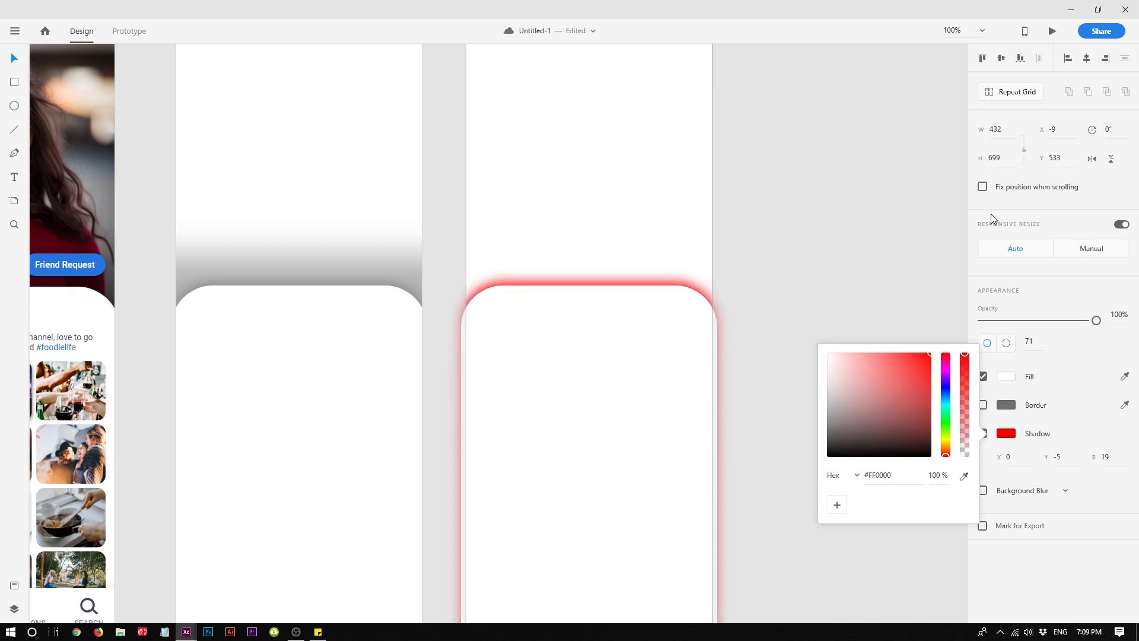
left_click(823, 277)
Inspect the object blur settings of the dark overlay behind the card on the original profile screen.
scroll(778, 318, "up", 2)
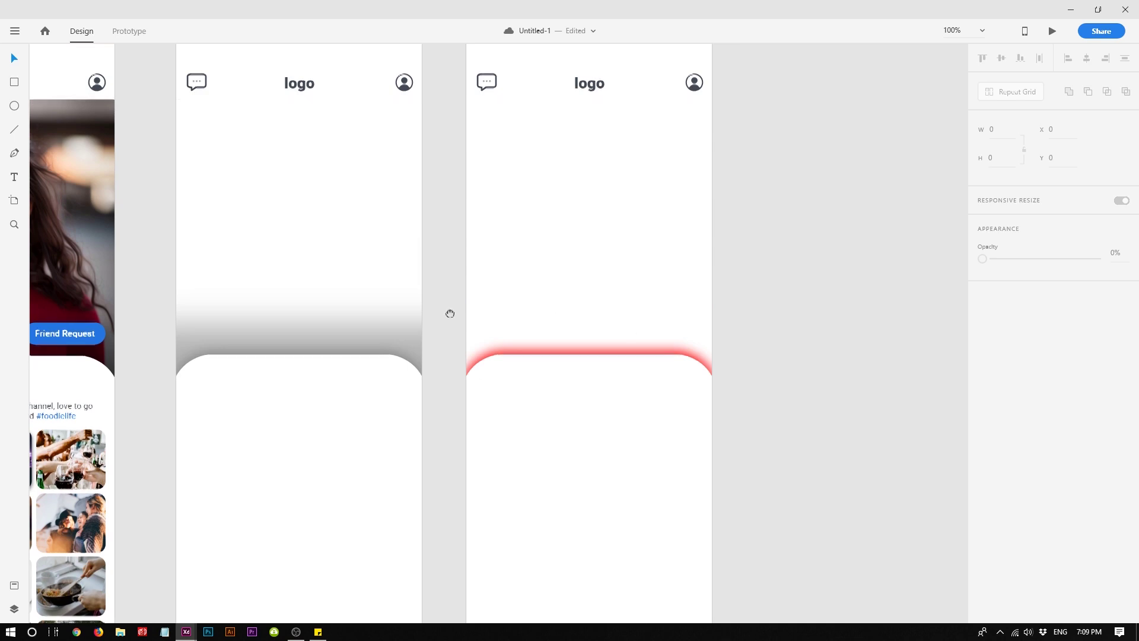
left_click_drag(450, 314, 653, 339)
left_click_drag(385, 373, 649, 340)
left_click(464, 241)
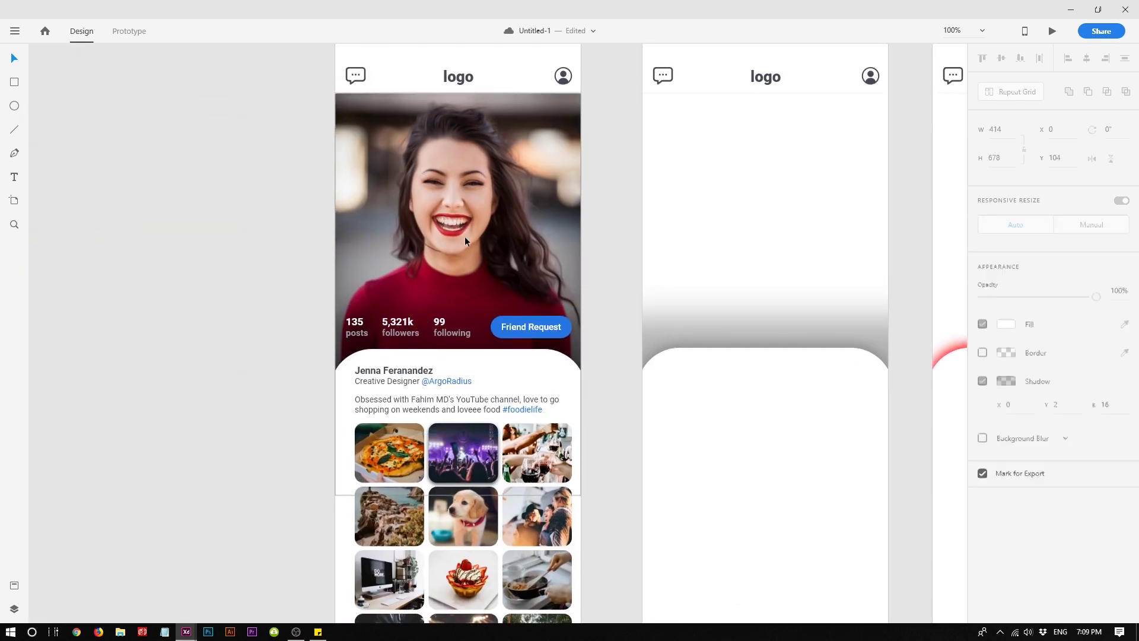
left_click(161, 238)
left_click(440, 195)
left_click(296, 311)
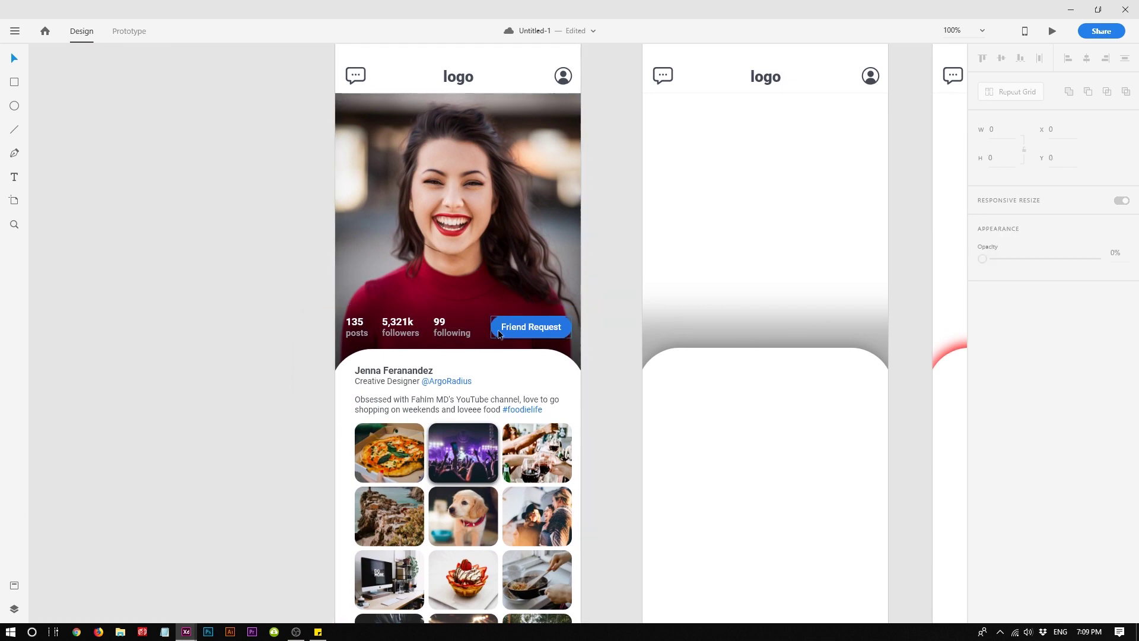
left_click(474, 339)
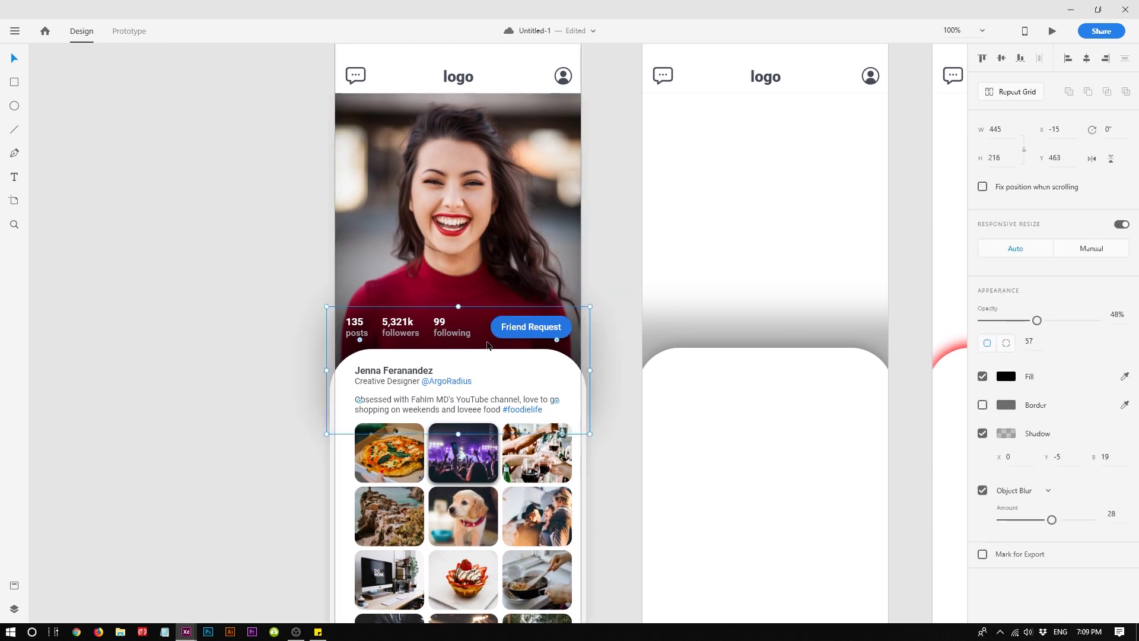
left_click(1023, 492)
left_click(1019, 512)
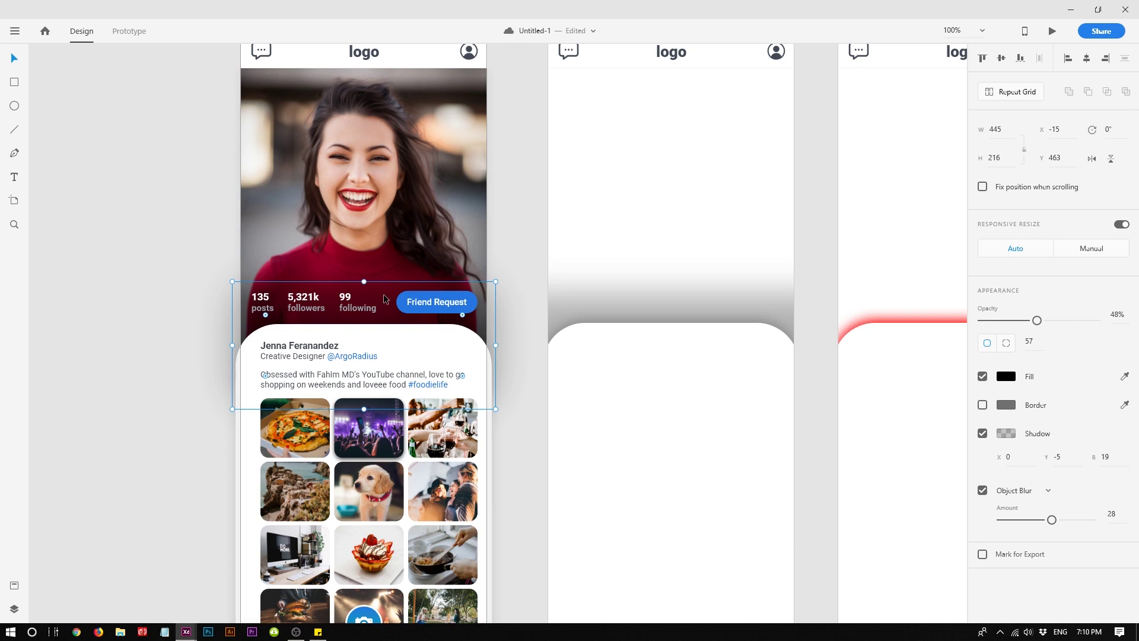
Inspect the shadow and its colour settings on the white card of the original profile screen.
left_click(368, 337)
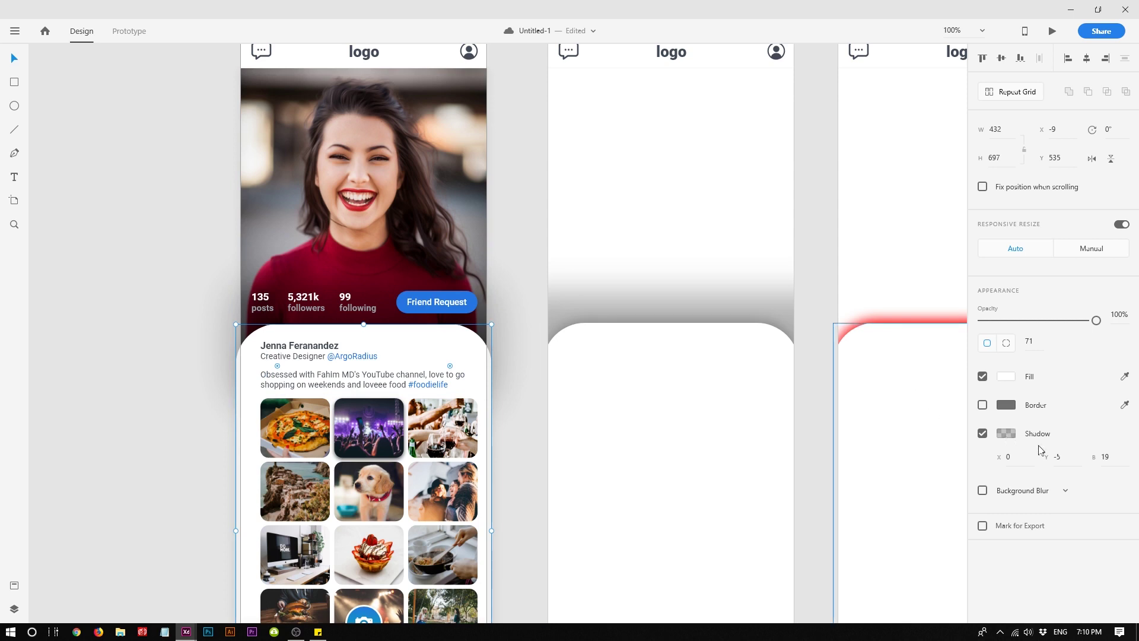
left_click(1014, 438)
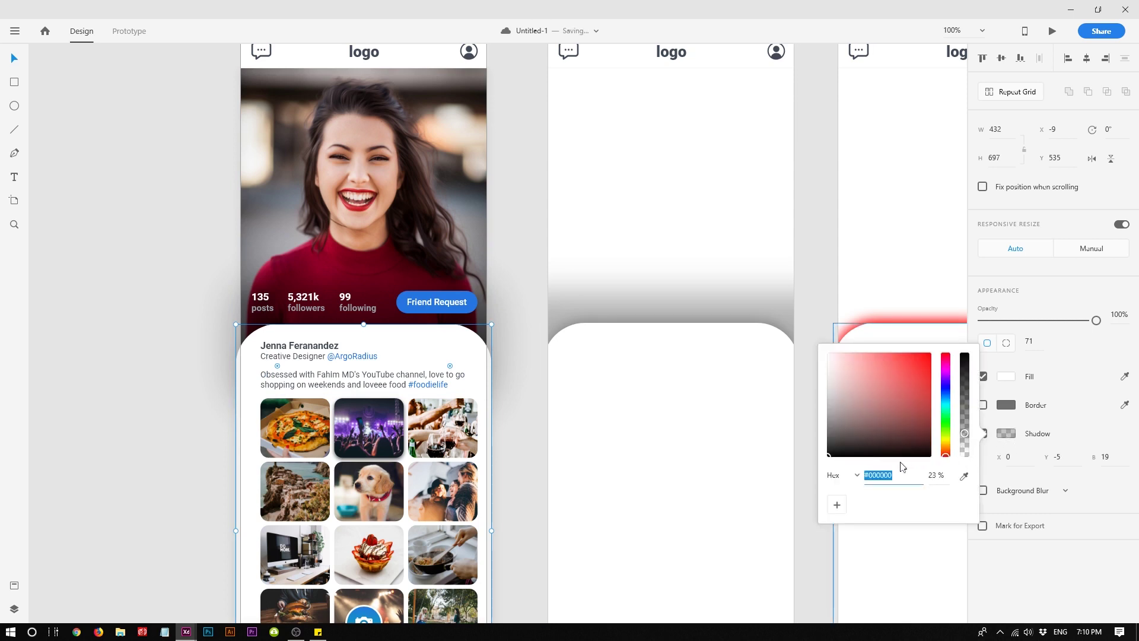
left_click(1062, 556)
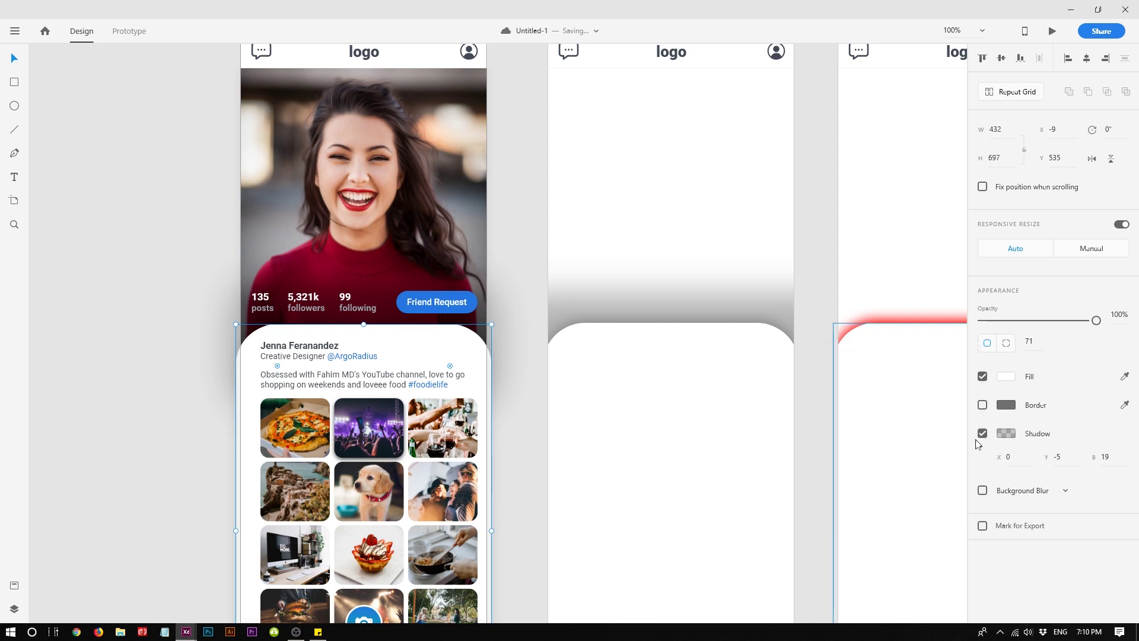
Turn the original white card's shadow off to compare the overlay without it, and switch the shadow back on.
left_click(169, 370)
scroll(169, 370, "up", 2)
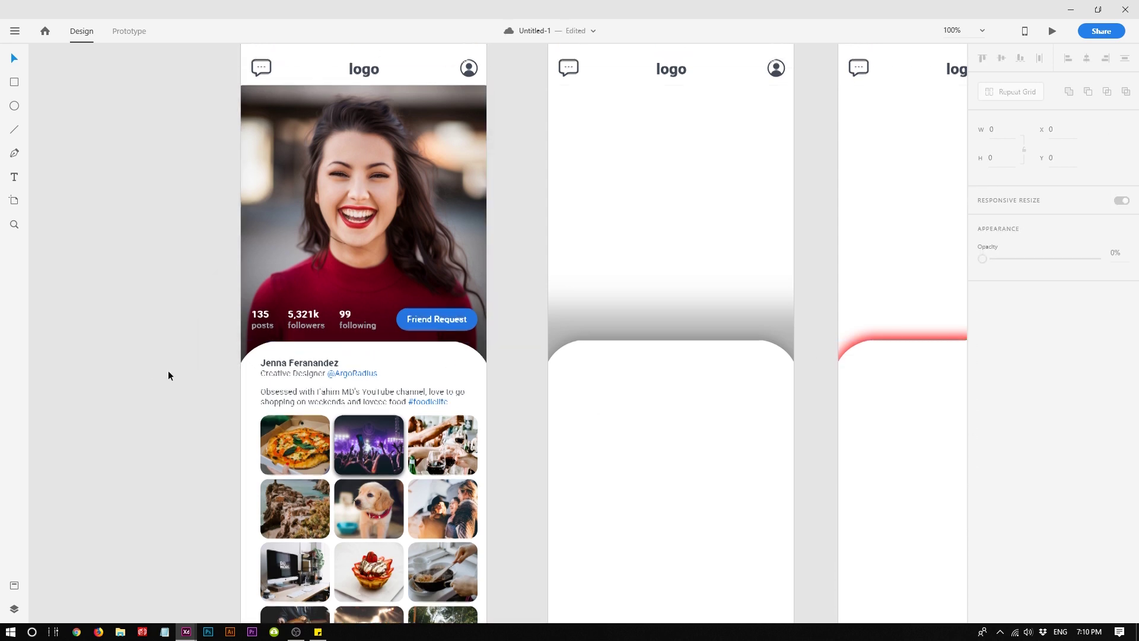
left_click(433, 406)
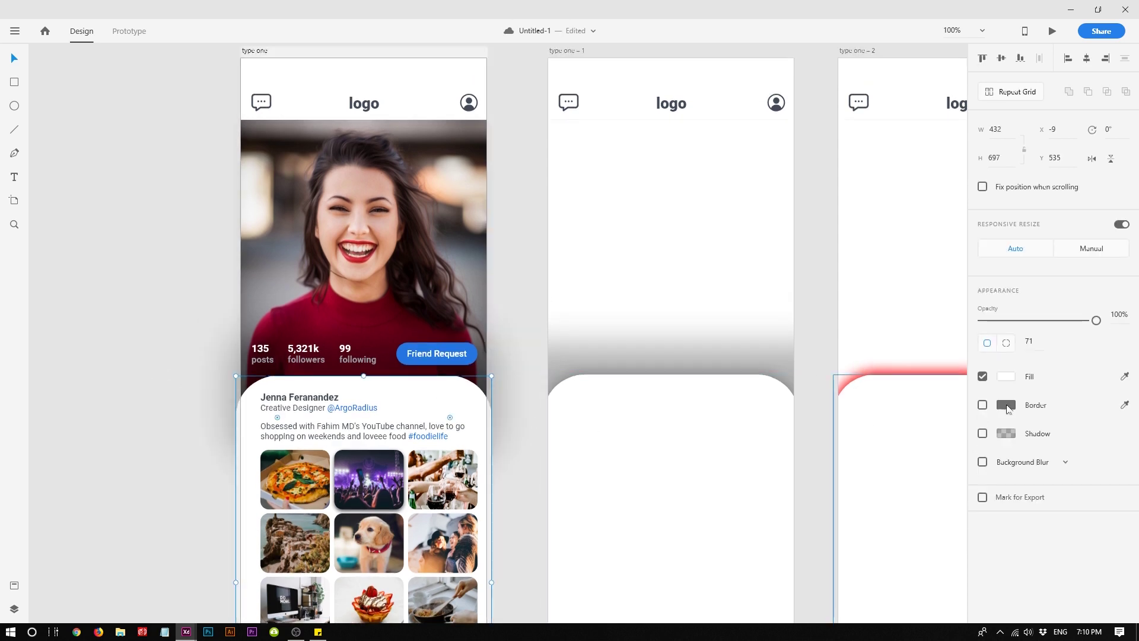
left_click(982, 435)
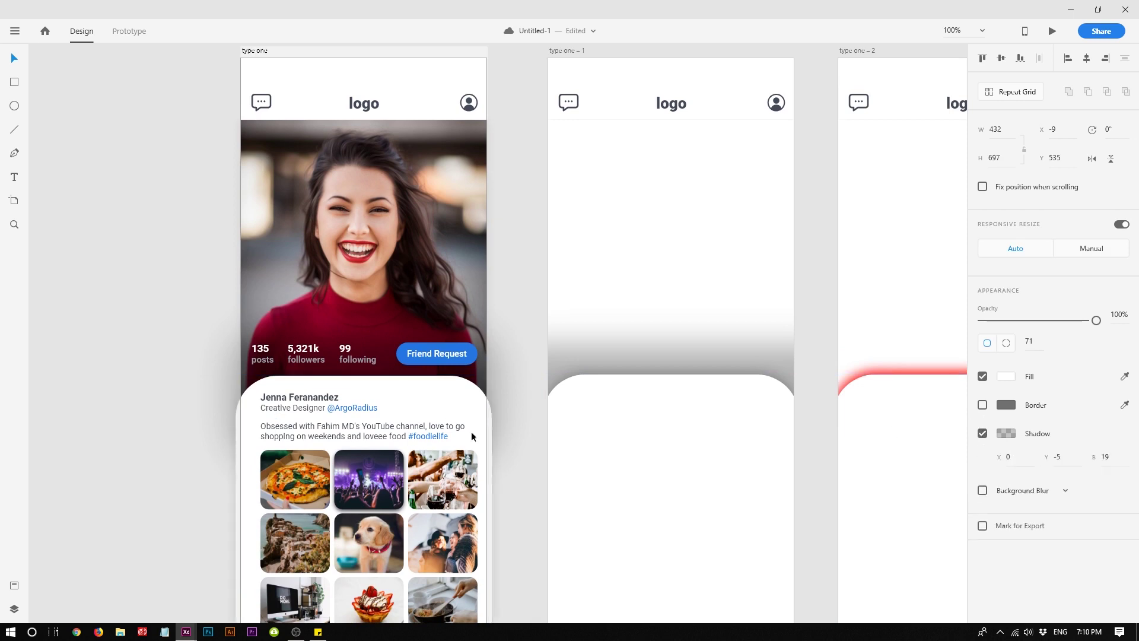
left_click(183, 392)
scroll(185, 388, "down", 2)
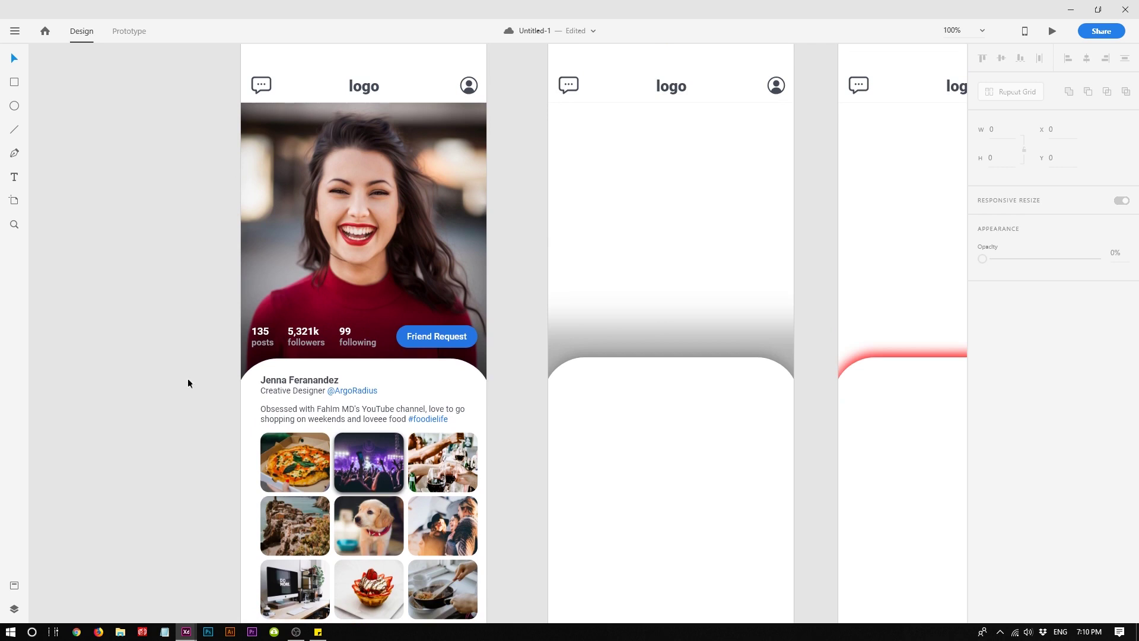
Compare the blurred overlay's blur options on the first copy with the red shadow settings of the card on the second copy.
left_click_drag(534, 261, 331, 279)
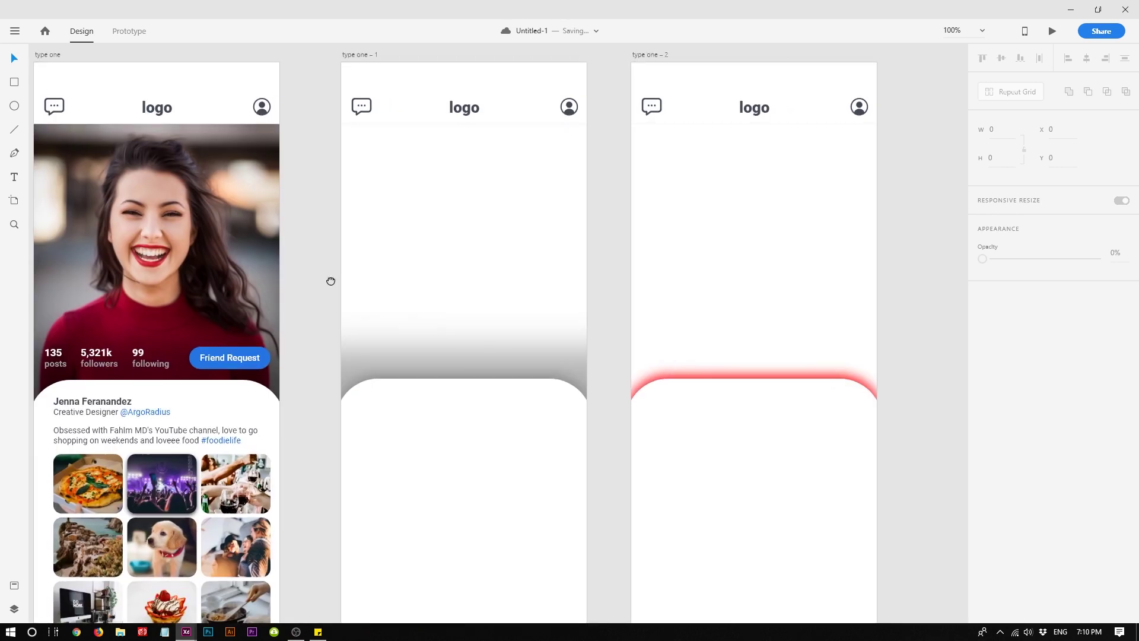
left_click(492, 354)
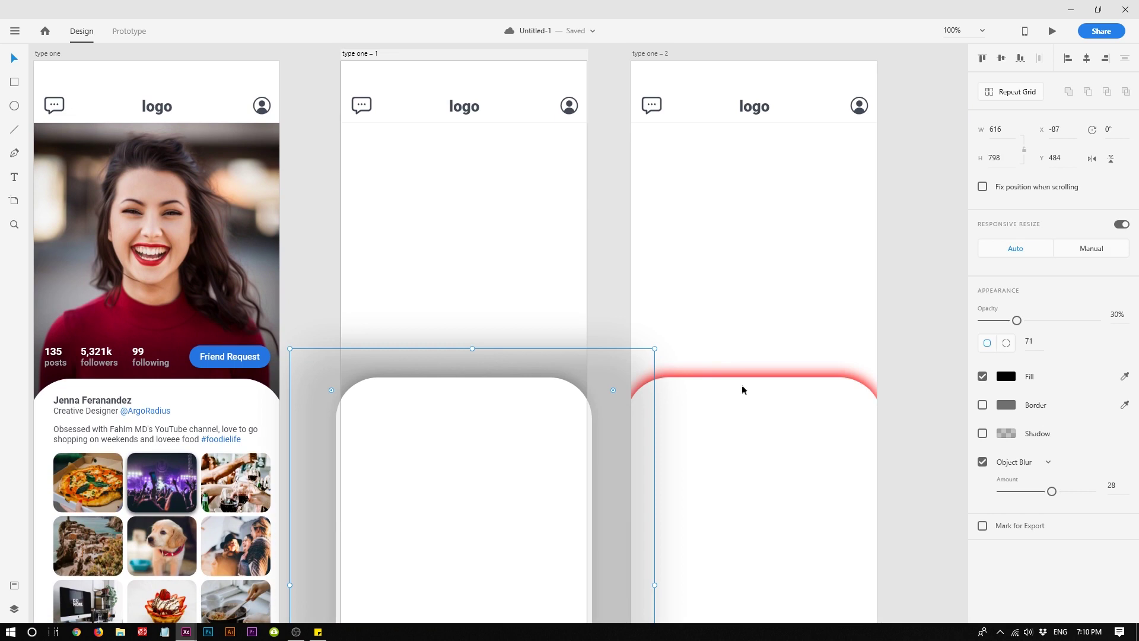
left_click(1024, 466)
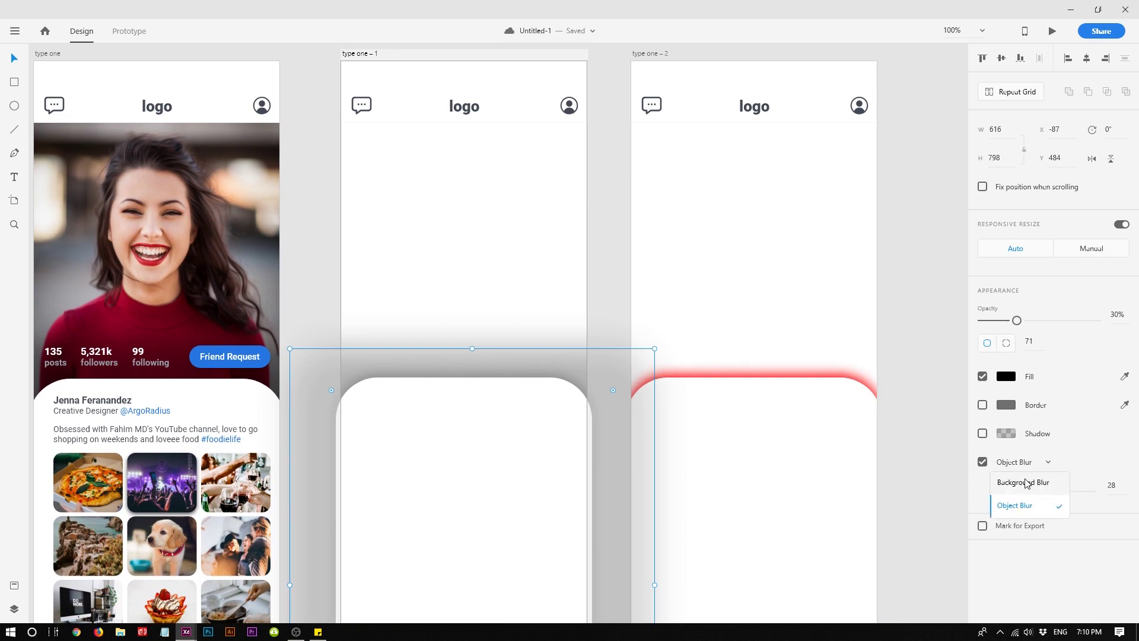
left_click(734, 400)
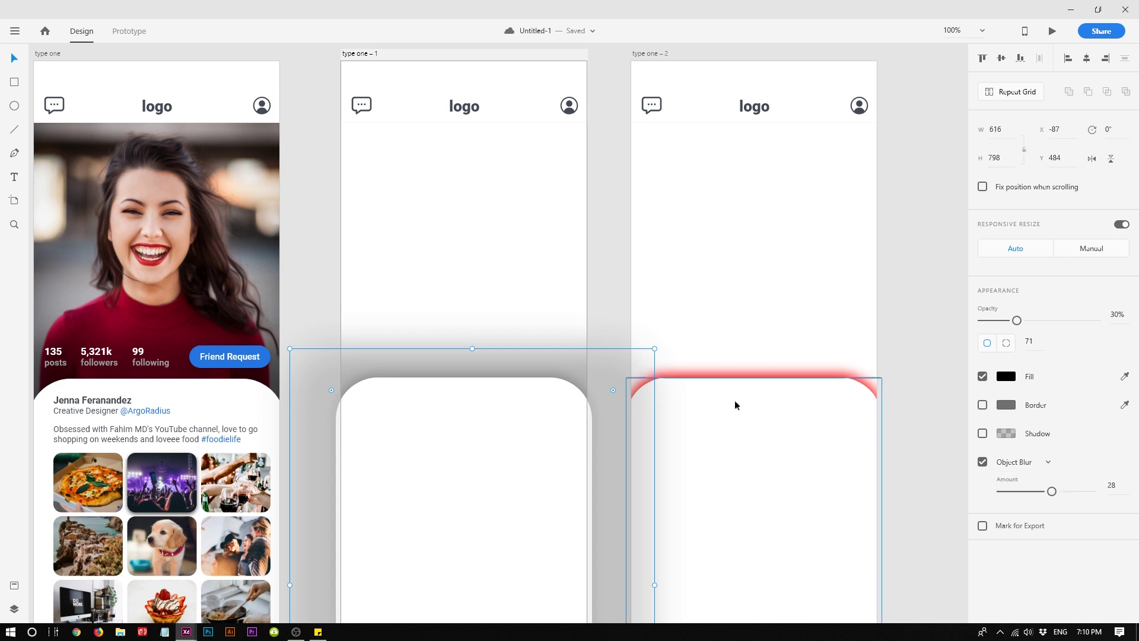
left_click(736, 409)
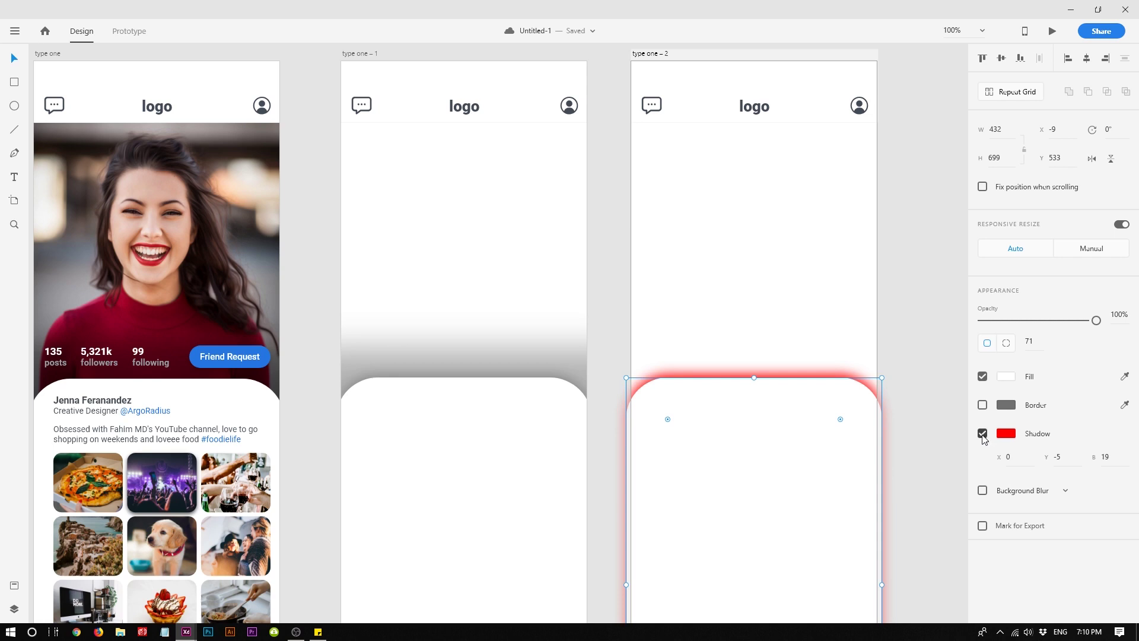
left_click(923, 372)
left_click(817, 414)
Duplicate the red-shadowed card on the second copy, shrink the duplicate to 220 × 494, and place it over the original card's upper right.
left_click_drag(739, 404, 795, 282)
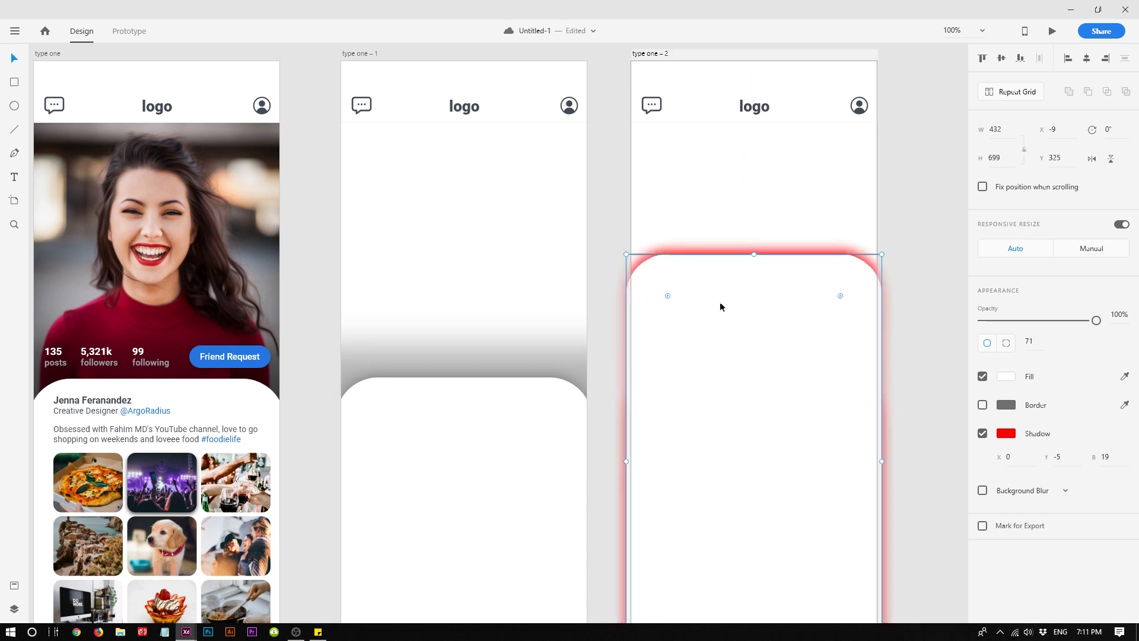
left_click_drag(720, 303, 788, 321)
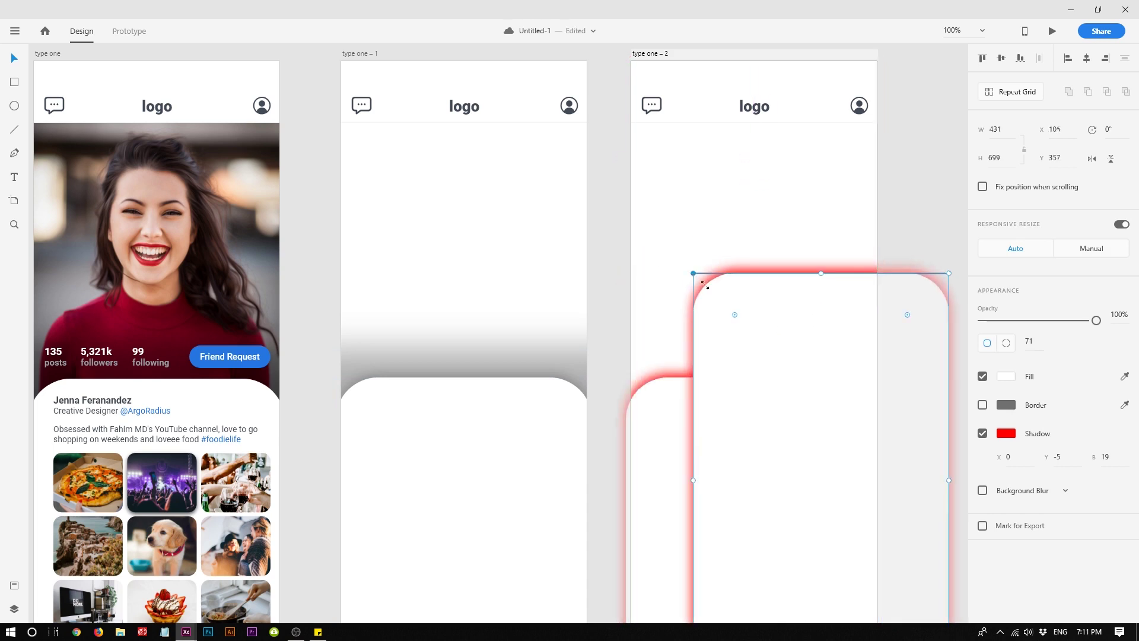
left_click_drag(705, 285, 819, 395)
left_click_drag(852, 442, 782, 312)
Group the large card and its smaller duplicate on the second copy.
left_click(718, 396, "shift")
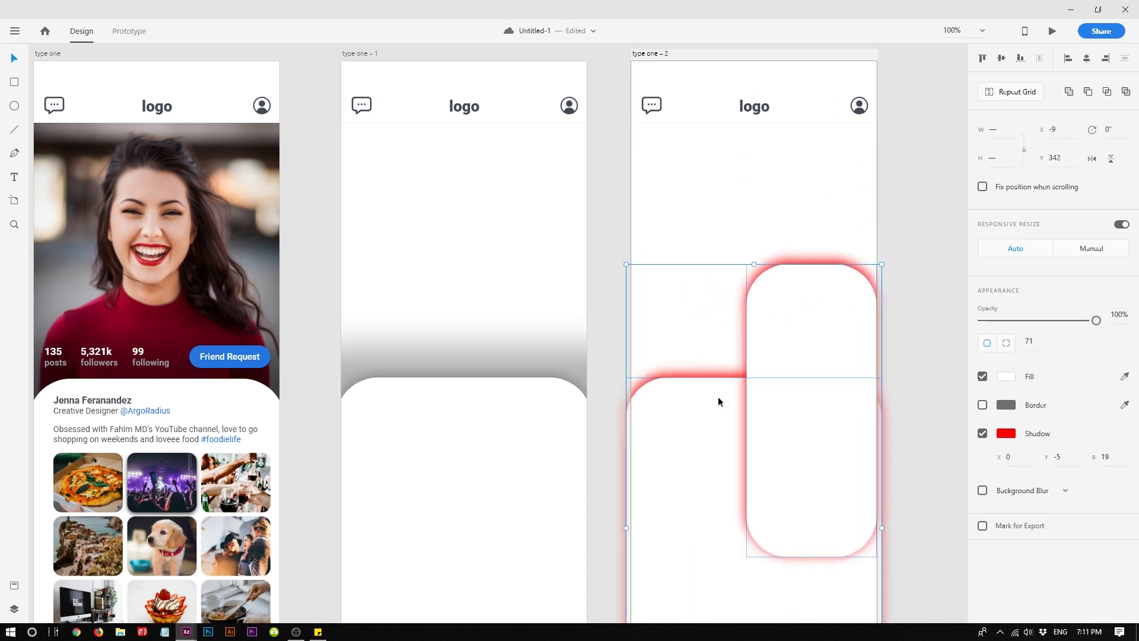
key("ctrl+g")
left_click_drag(695, 427, 694, 429)
left_click(745, 177)
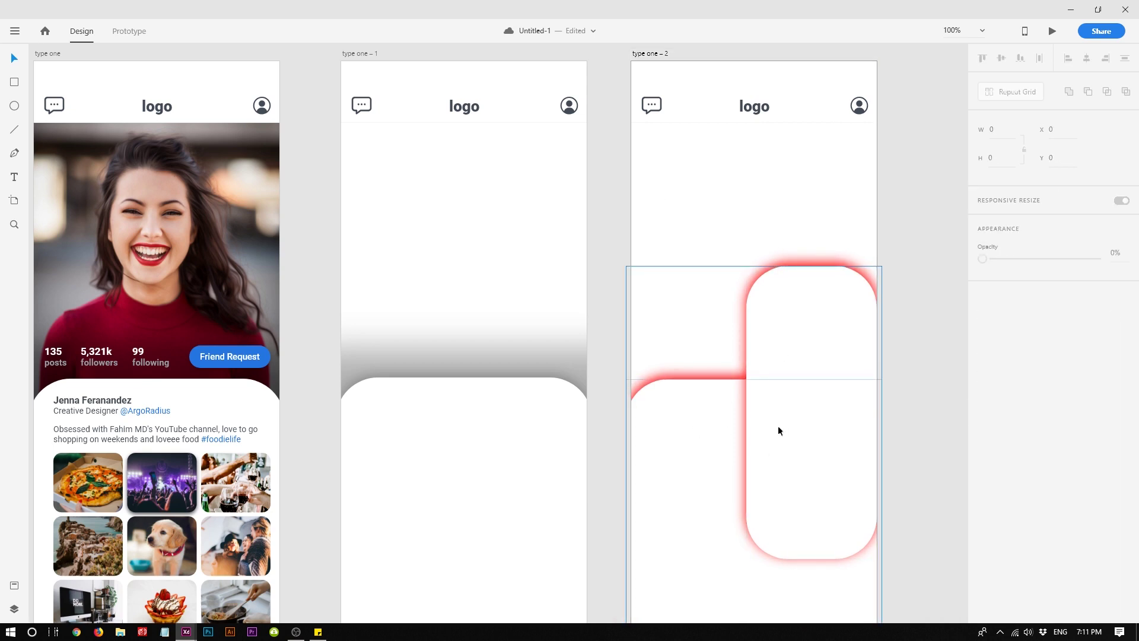
Turn off the shadow of the smaller card inside the group.
left_click(779, 427)
double_click(807, 358)
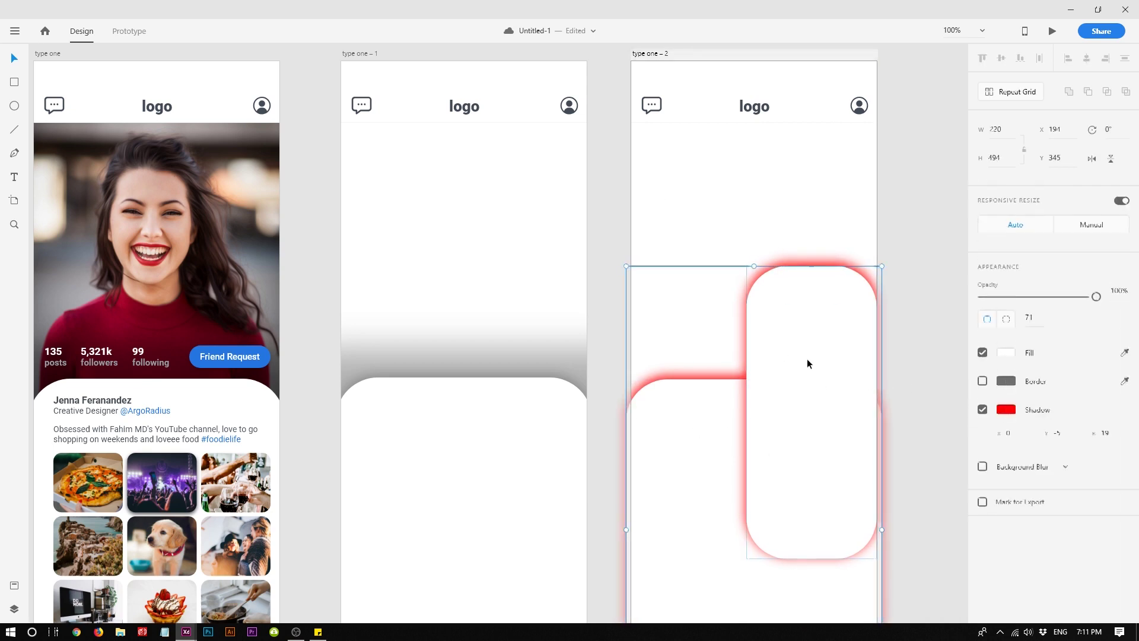
left_click(982, 410)
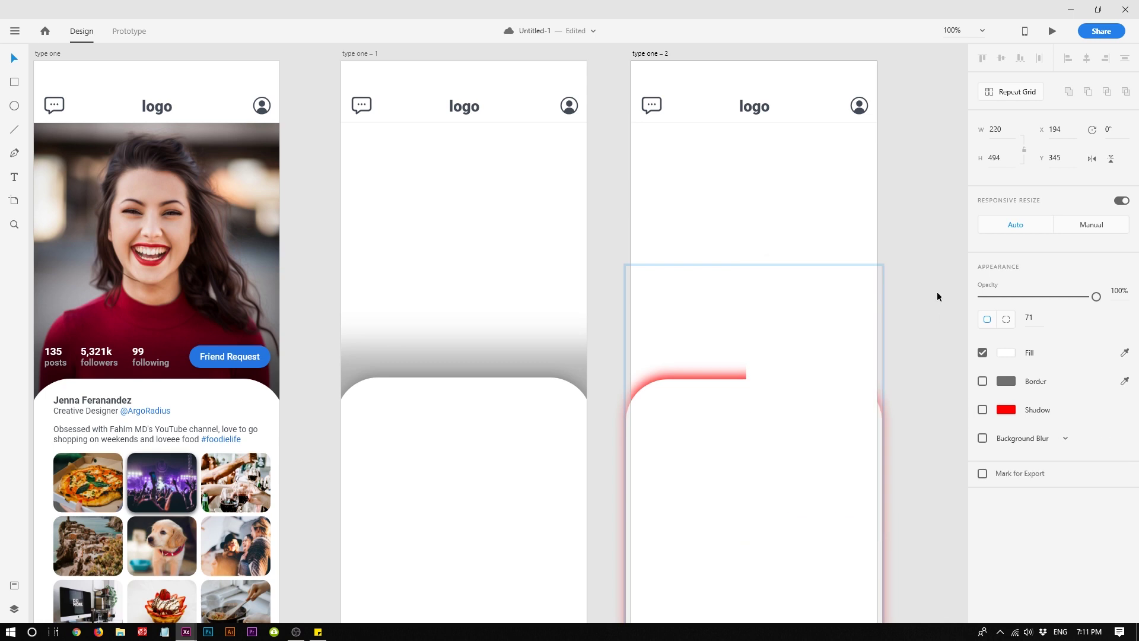
left_click(927, 355)
scroll(314, 343, "down", 1)
left_click_drag(314, 343, 395, 367)
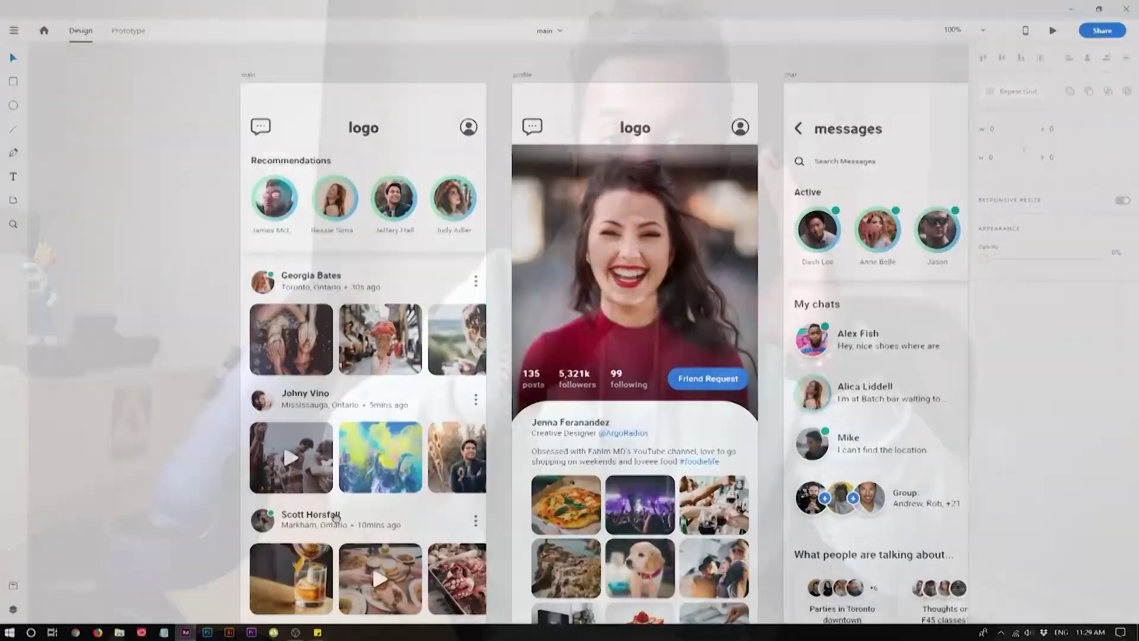
Examine the header of the finished main screen, including the logo, profile icon and message icon.
scroll(189, 225, "up", 3)
left_click_drag(557, 311, 415, 436)
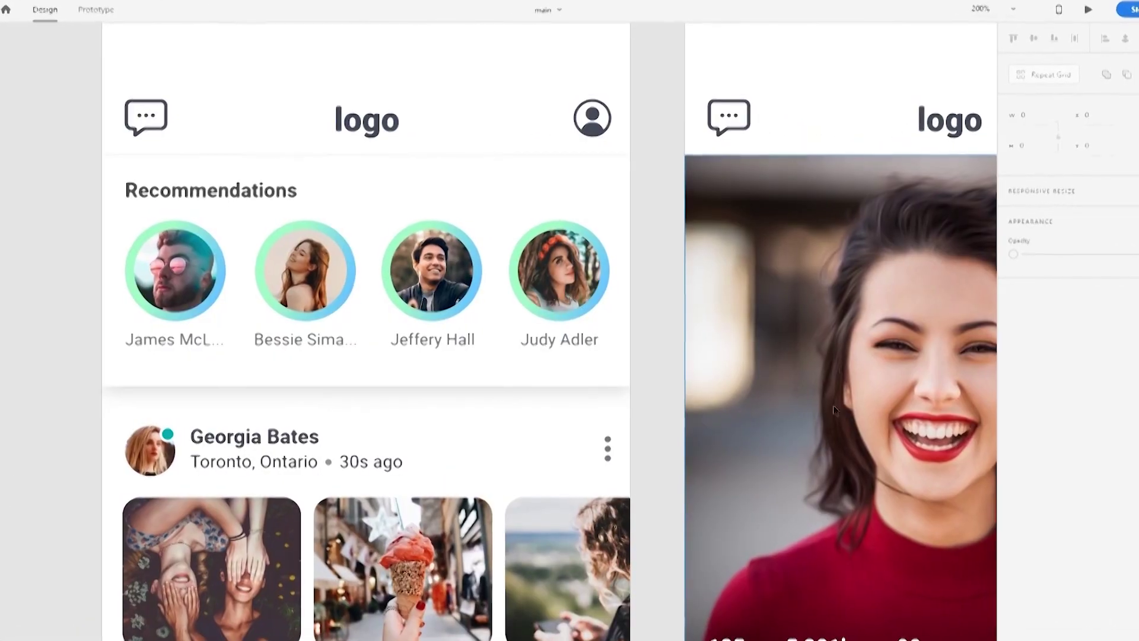
left_click_drag(267, 401, 580, 387)
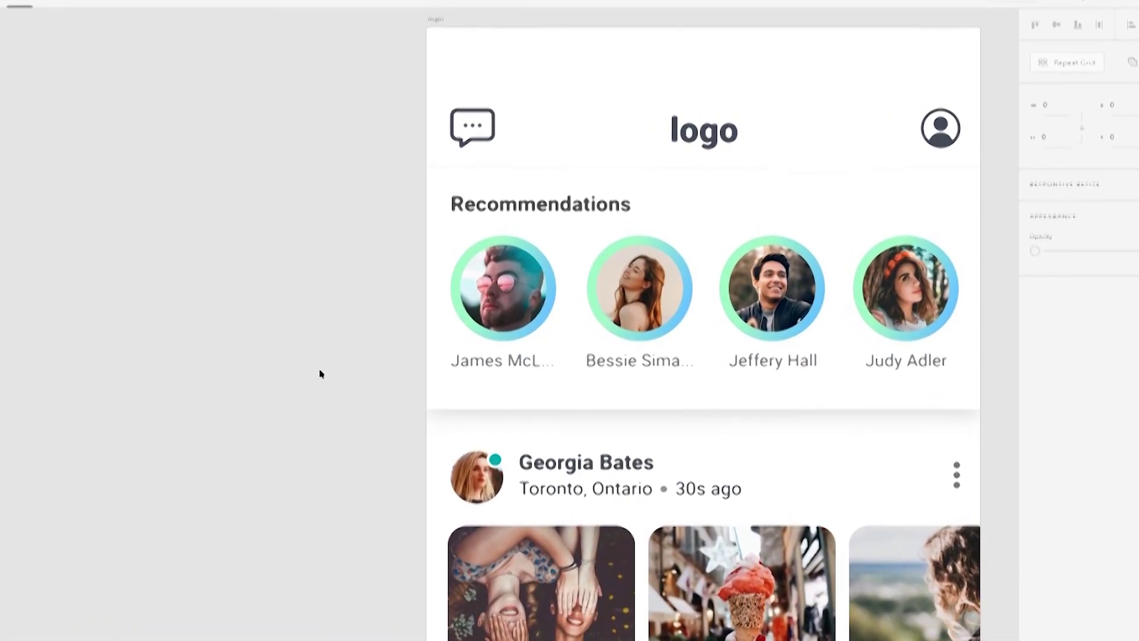
left_click(704, 129)
left_click(942, 131)
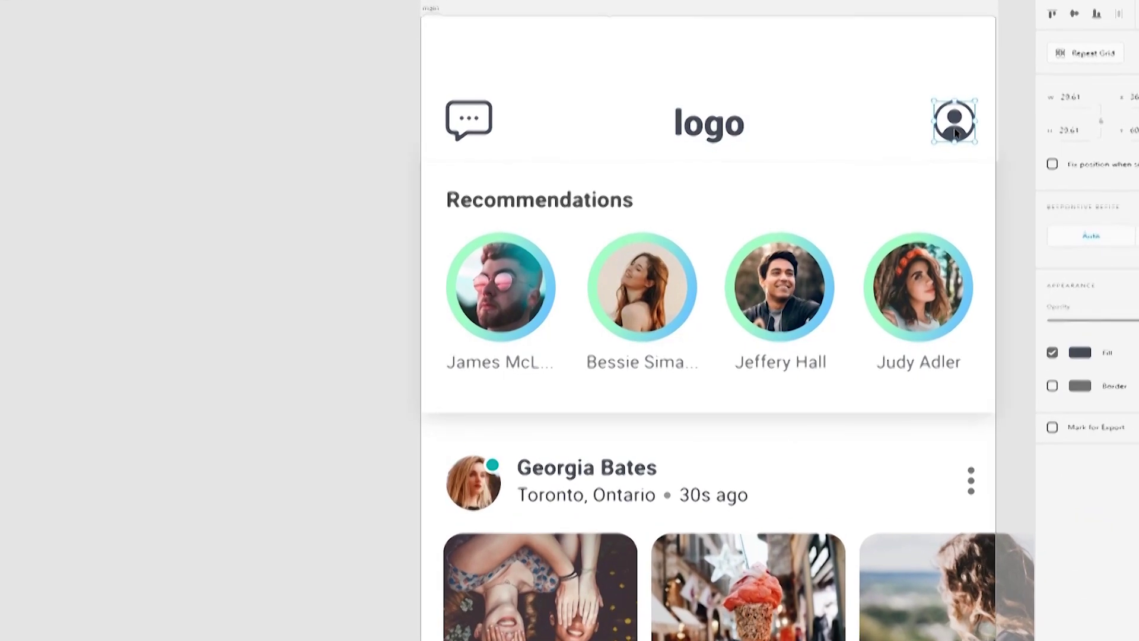
left_click(469, 121, "shift")
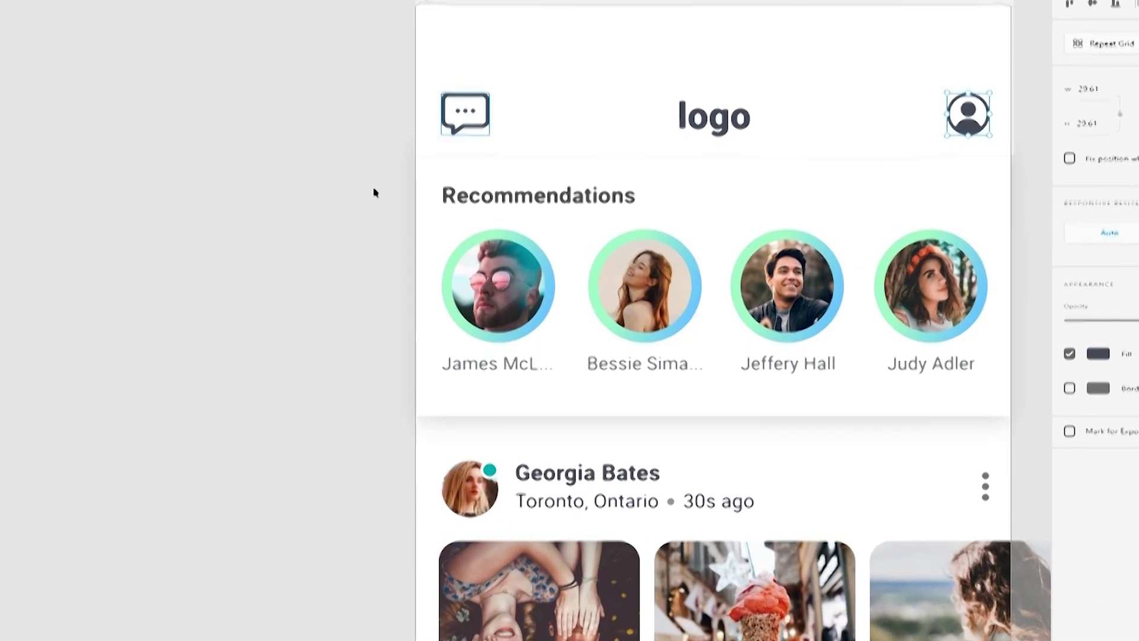
Examine the Recommendations section of the main screen, including its avatars, a name label and the white background panel.
left_click(505, 300)
left_click(599, 312)
left_click(784, 302)
left_click(947, 303)
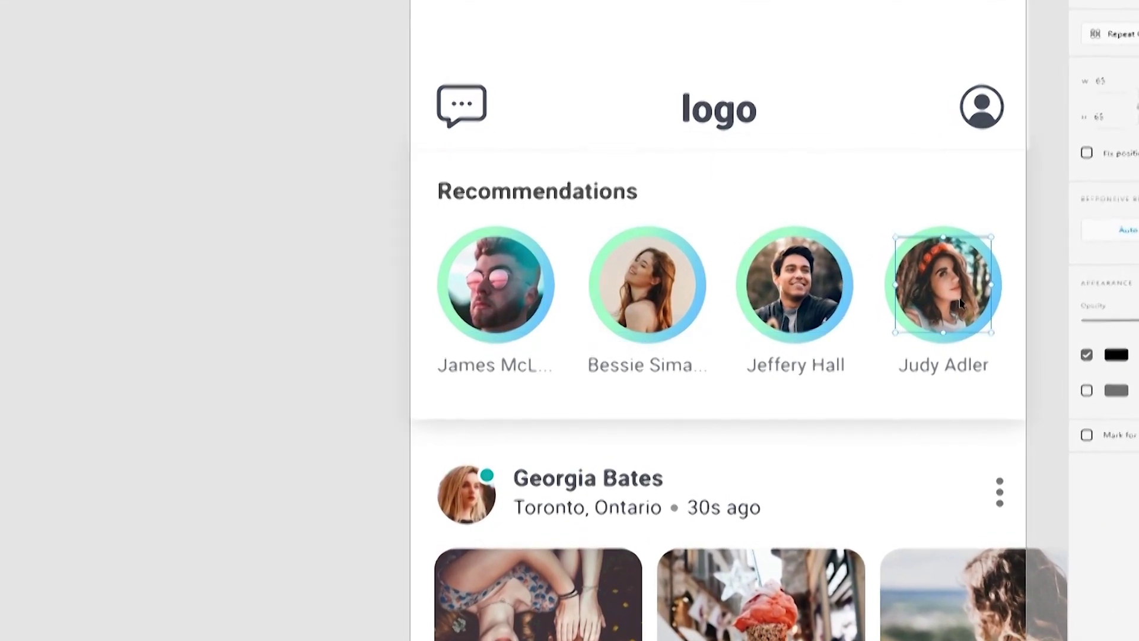
left_click(917, 357, "shift")
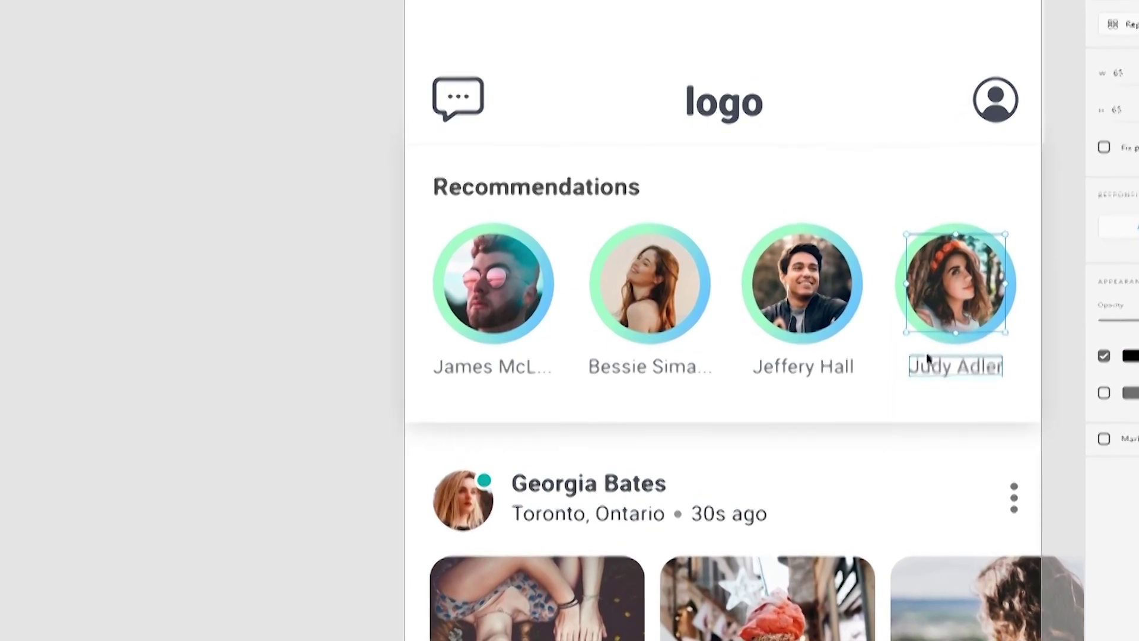
left_click(721, 408)
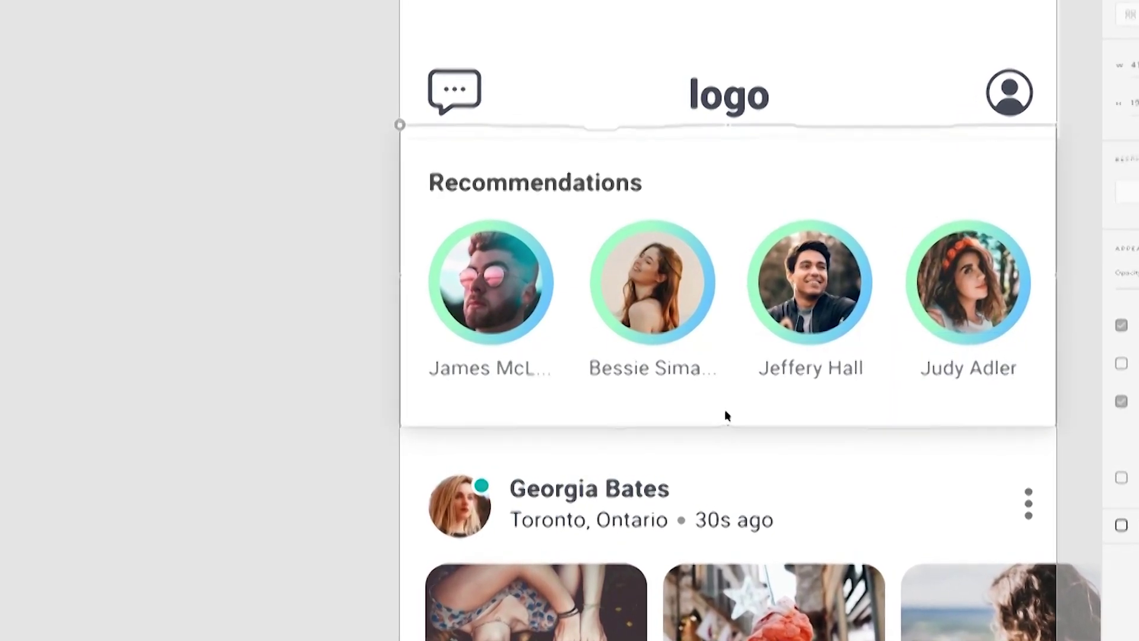